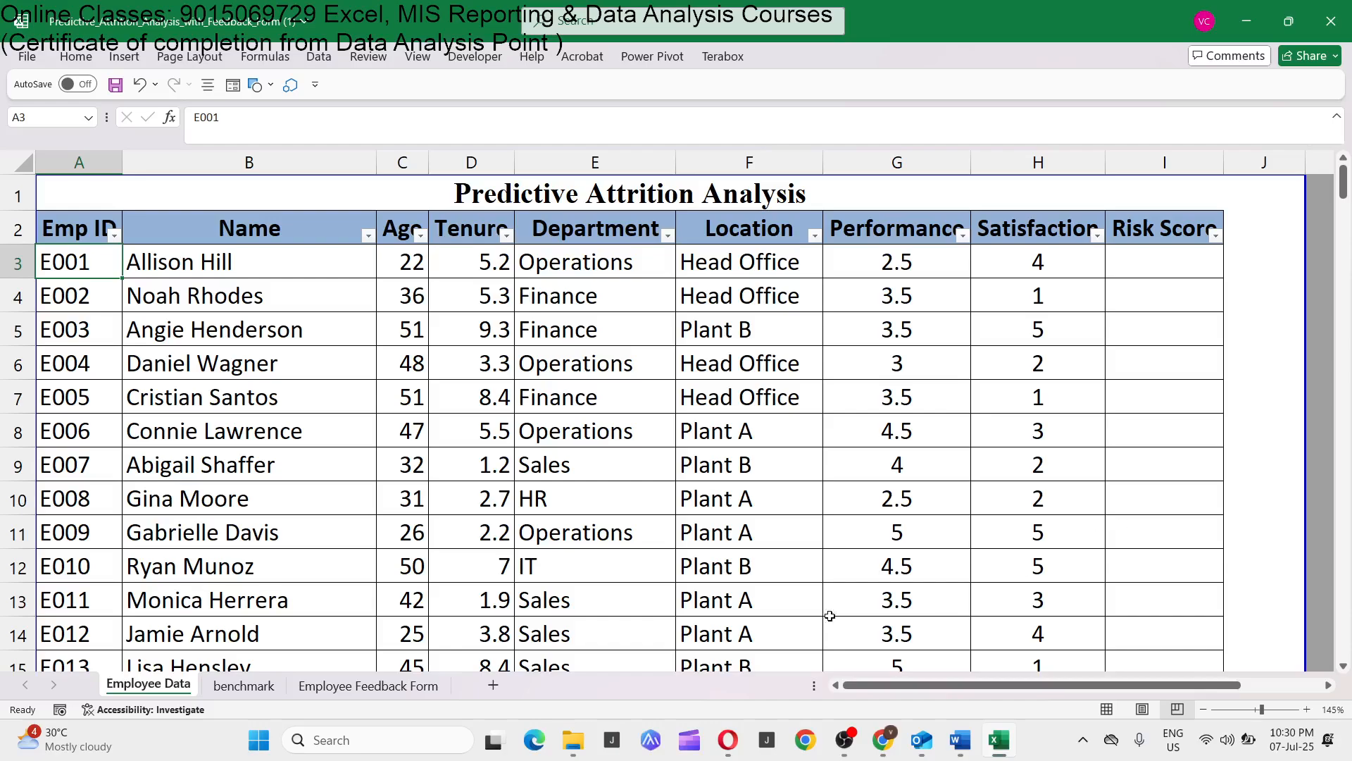
# Step: Review the risk conditions, points and meanings on the benchmark sheet, and return to the Employee Data sheet
pyautogui.click(240, 685)
pyautogui.click(224, 243)
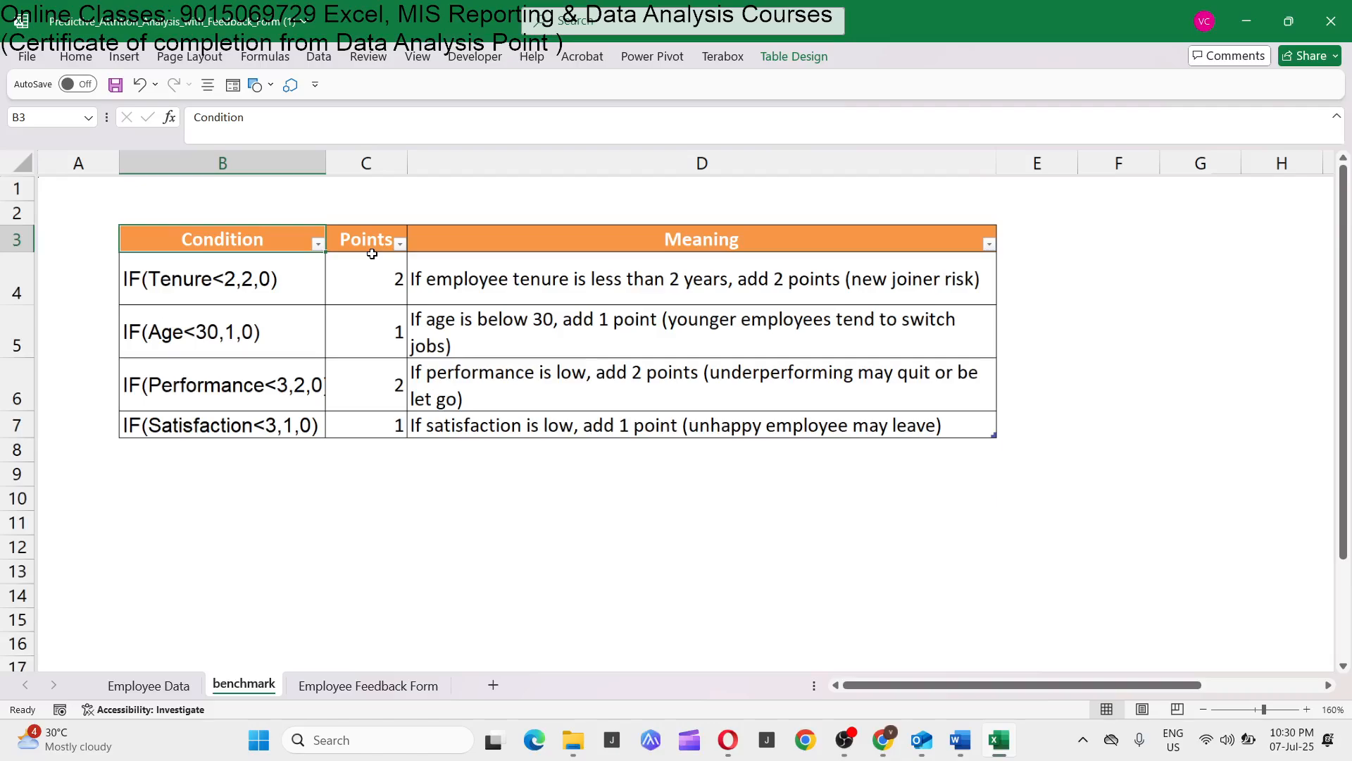
pyautogui.click(110, 686)
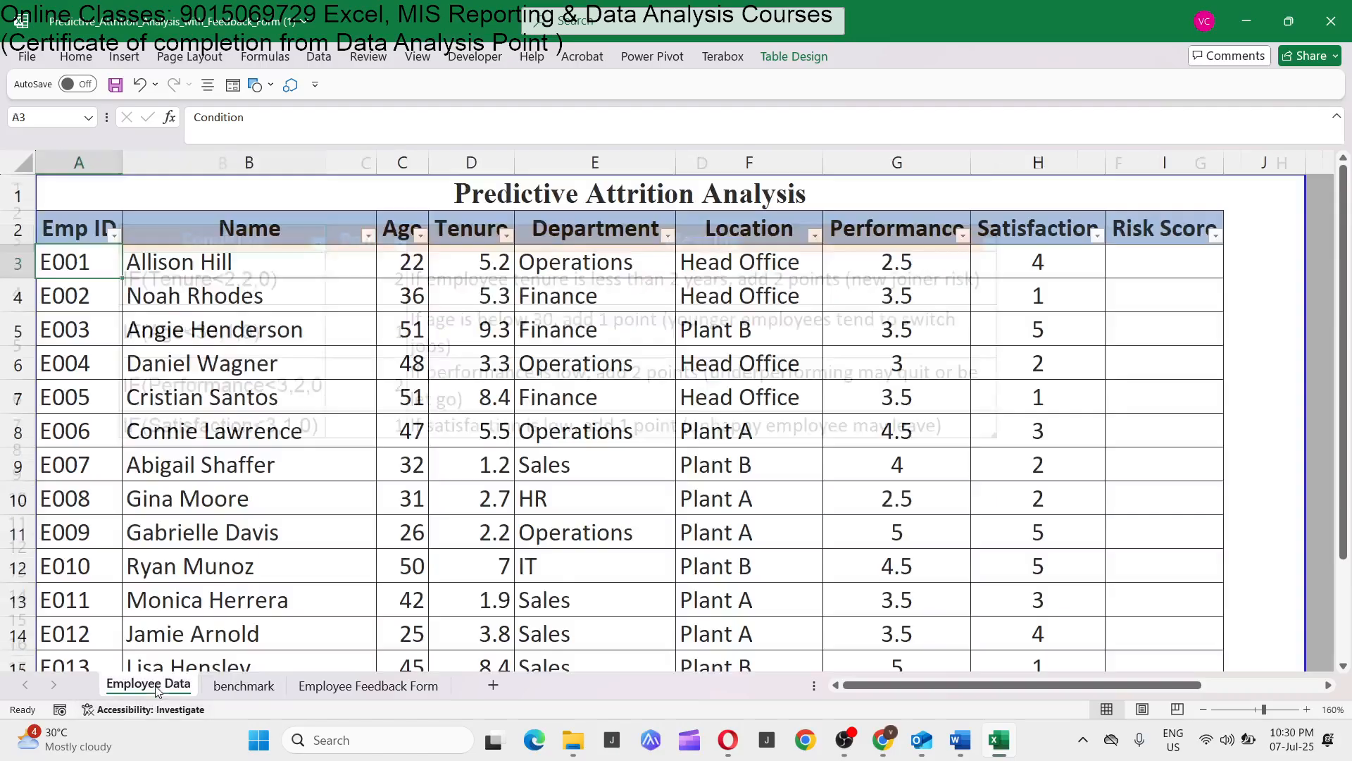
# Step: Examine the Risk Score, Age, Tenure, Performance and Satisfaction columns of the employee table
pyautogui.click(1134, 234)
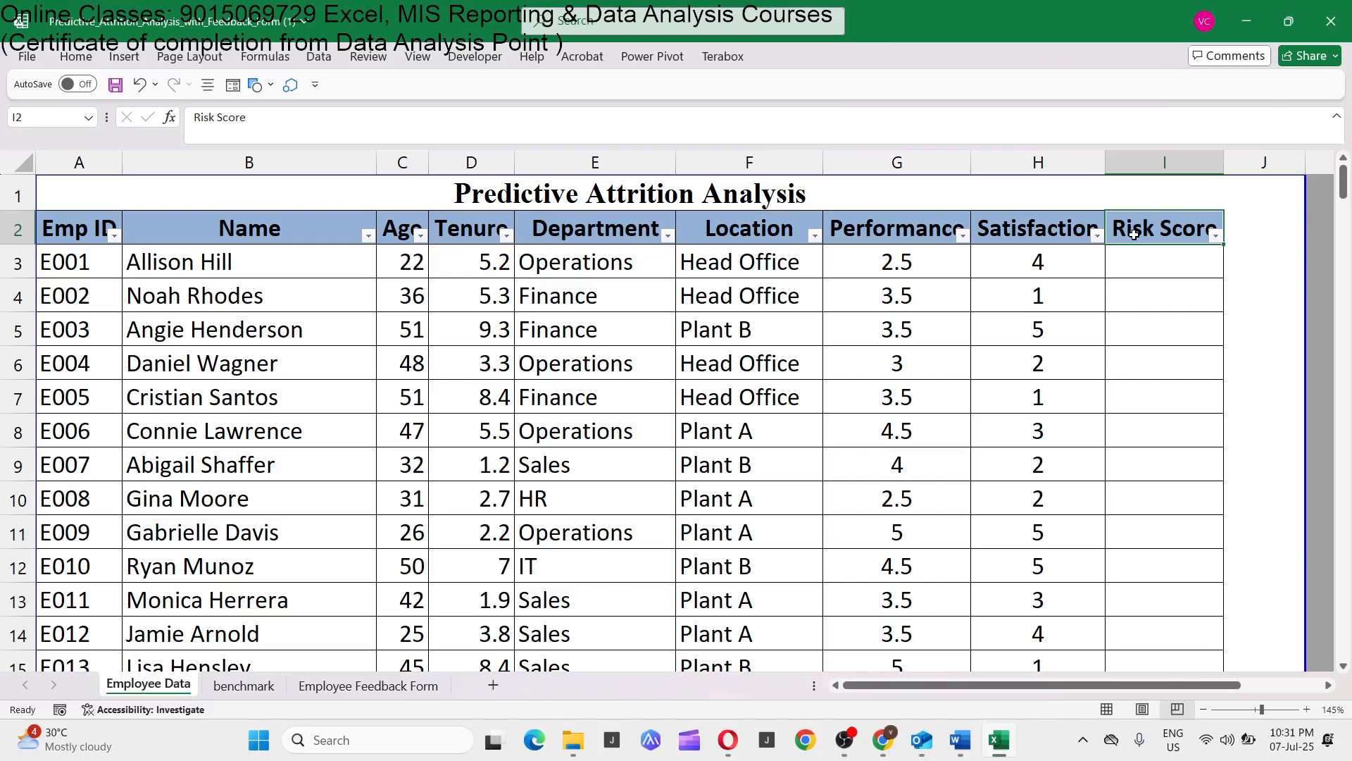
pyautogui.click(432, 225)
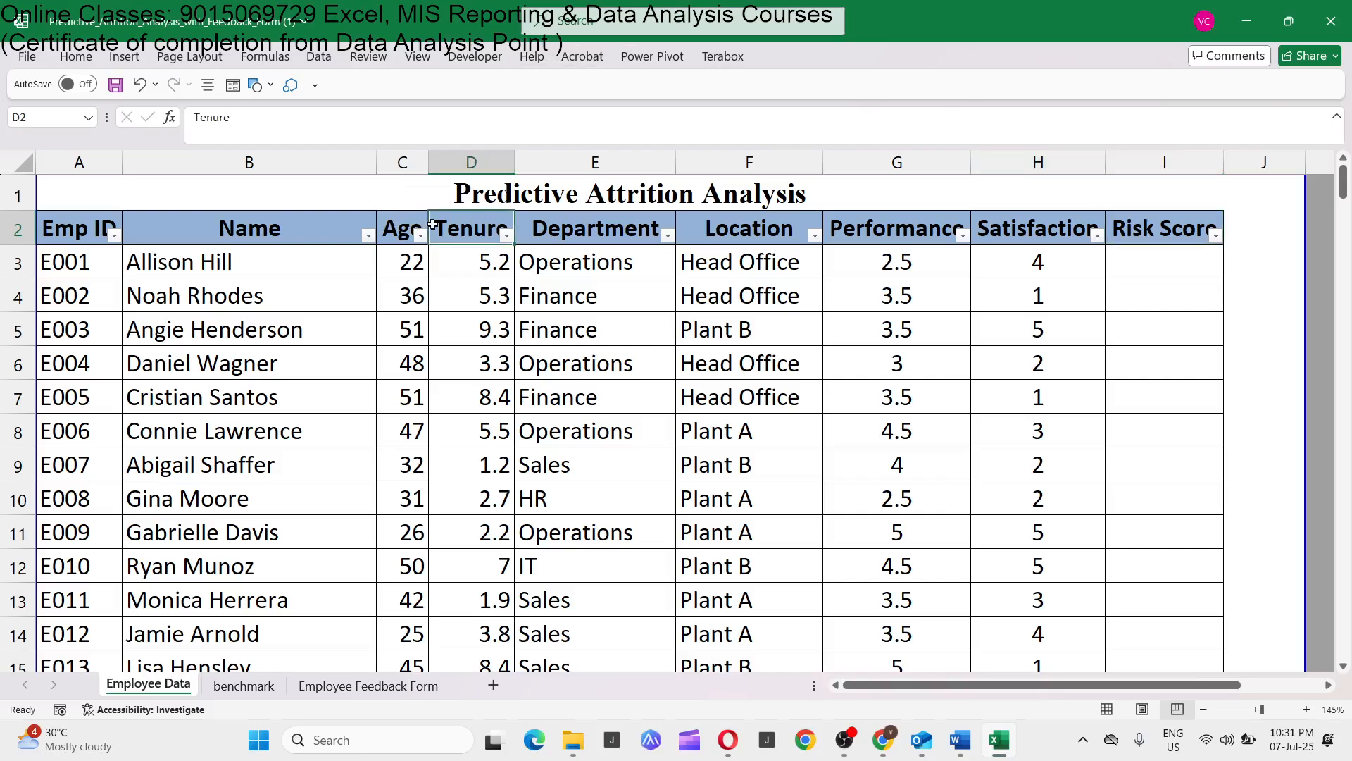
pyautogui.click(403, 160)
pyautogui.click(460, 154)
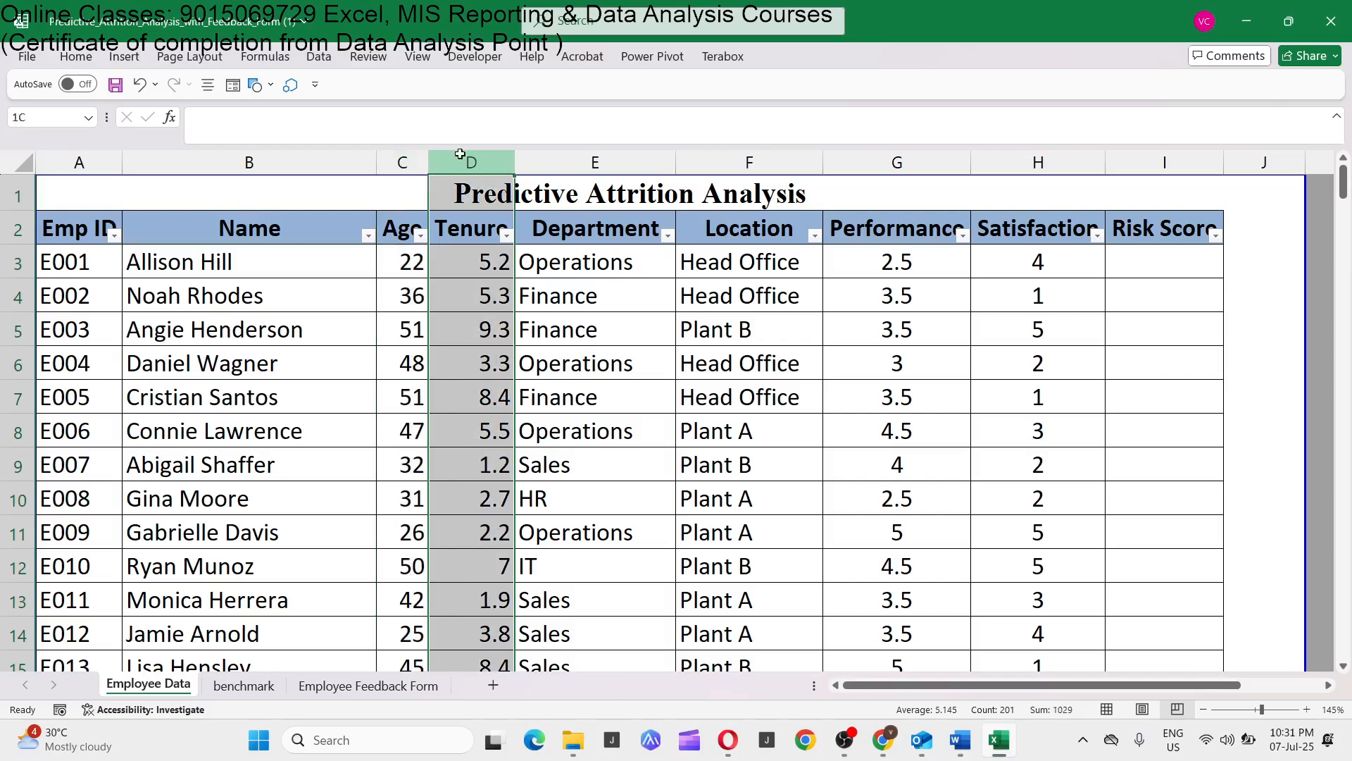
pyautogui.click(857, 160)
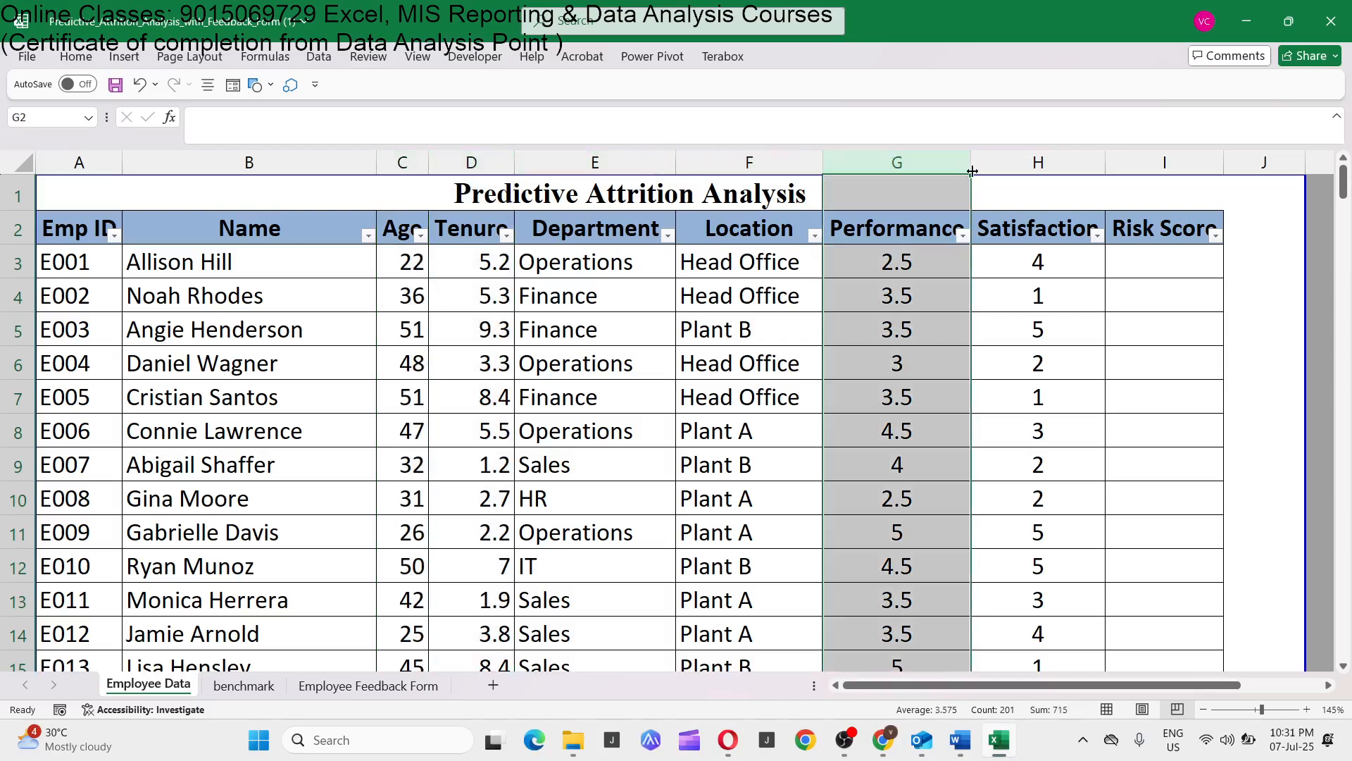
pyautogui.click(1014, 164)
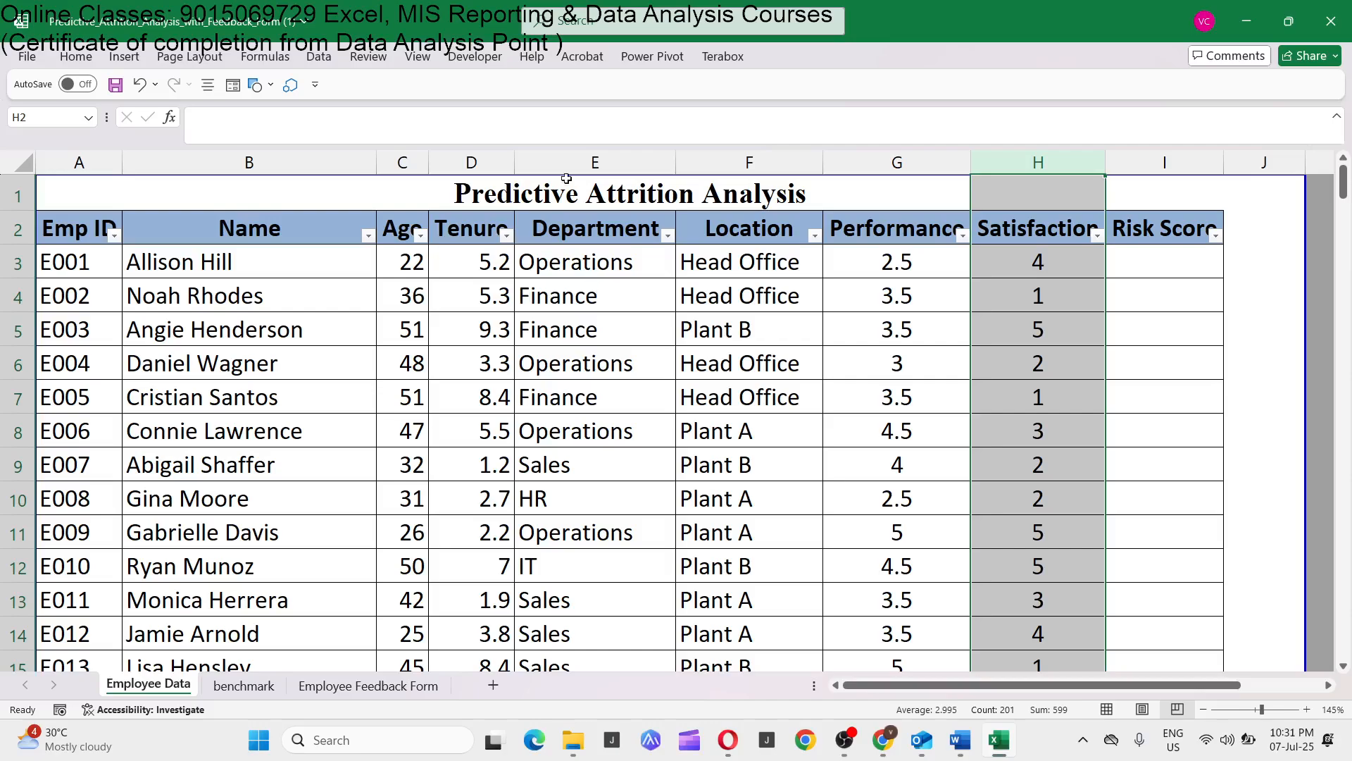
pyautogui.click(832, 229)
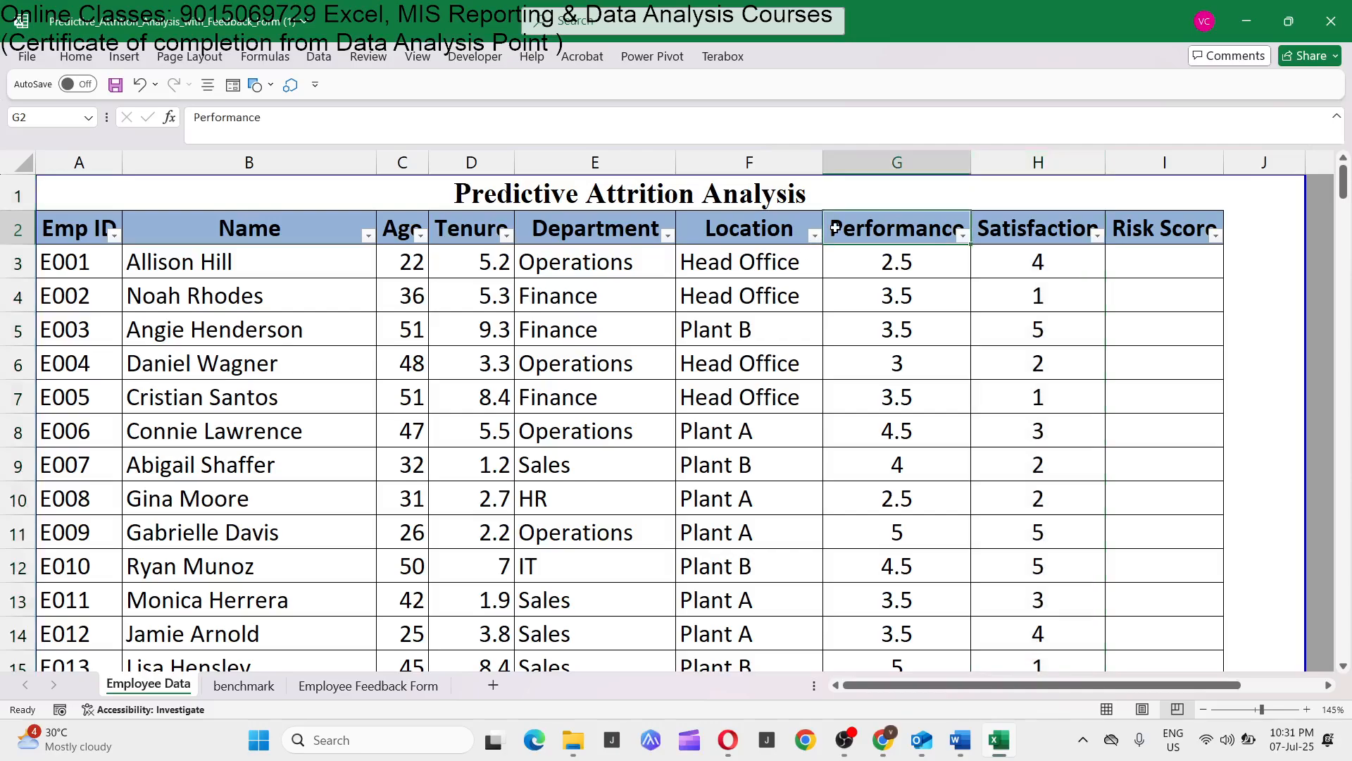
pyautogui.click(854, 262)
pyautogui.click(876, 357)
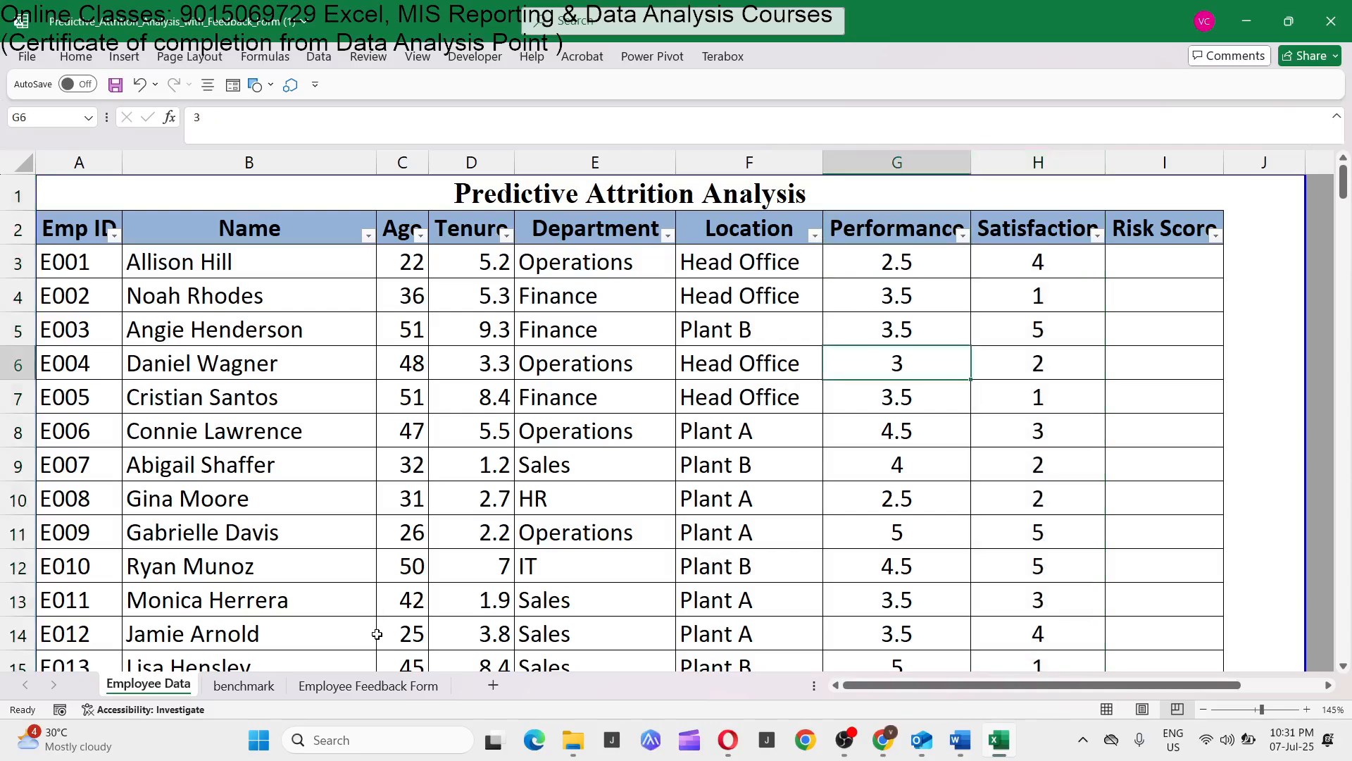
# Step: Examine the Employee Feedback Form sheet, including its questions and the 1 to 5 satisfaction scale
pyautogui.click(360, 687)
pyautogui.click(185, 222)
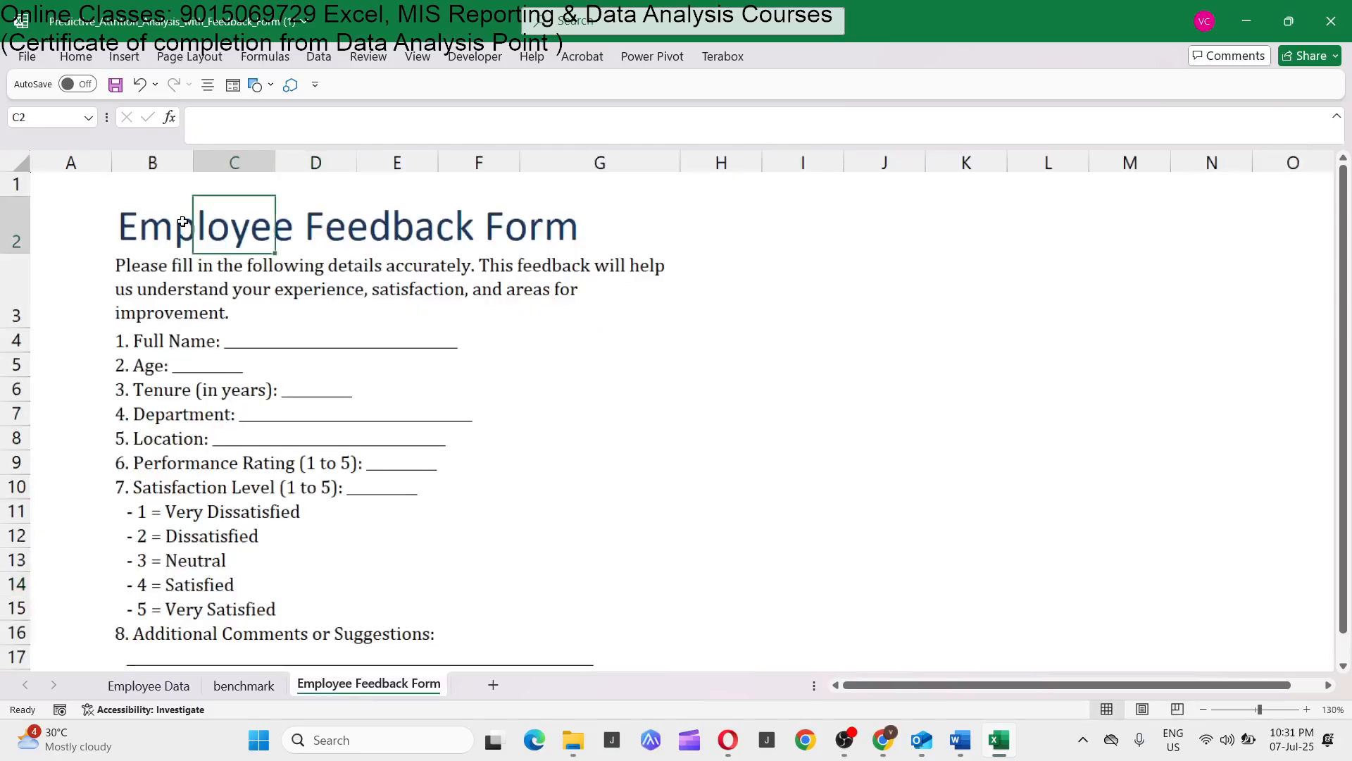
pyautogui.click(525, 215)
pyautogui.click(103, 222)
pyautogui.moveTo(103, 222); pyautogui.dragTo(591, 344)
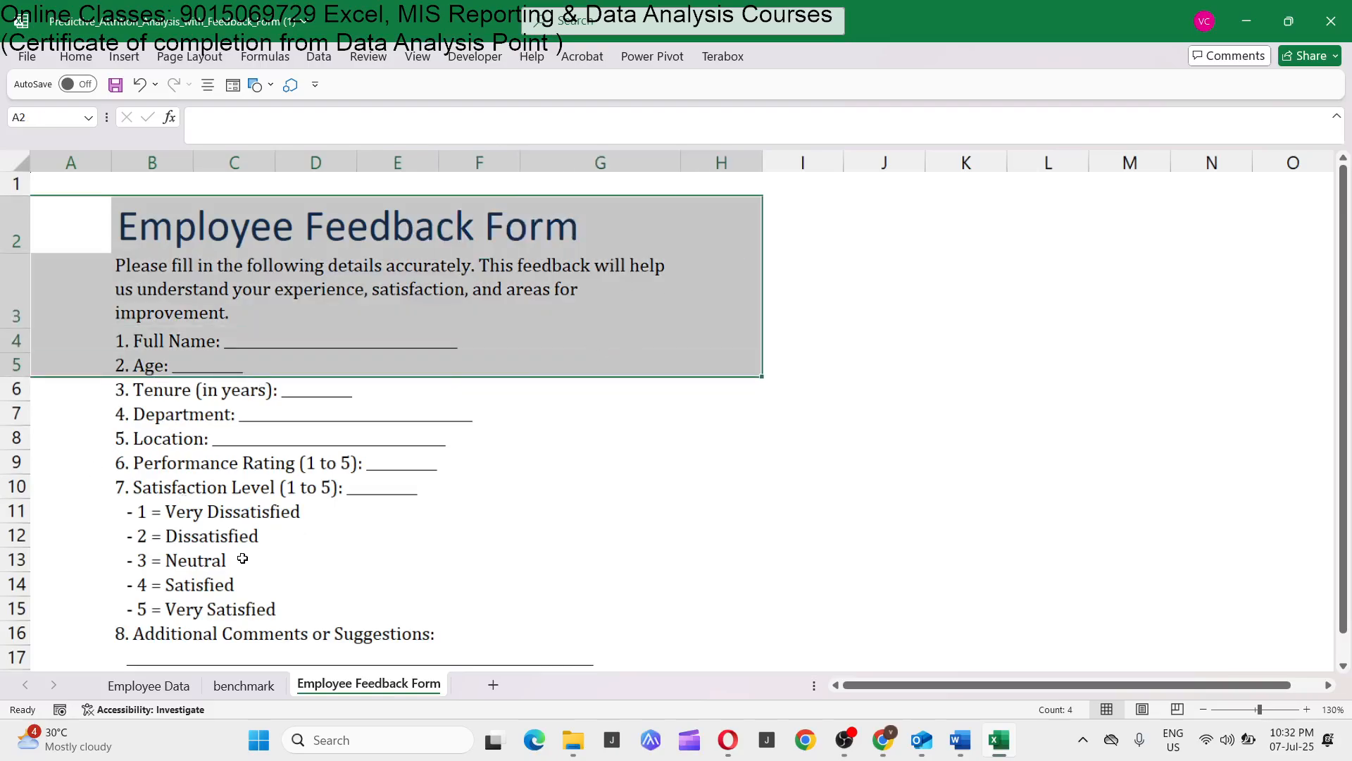
pyautogui.moveTo(204, 553); pyautogui.dragTo(204, 557)
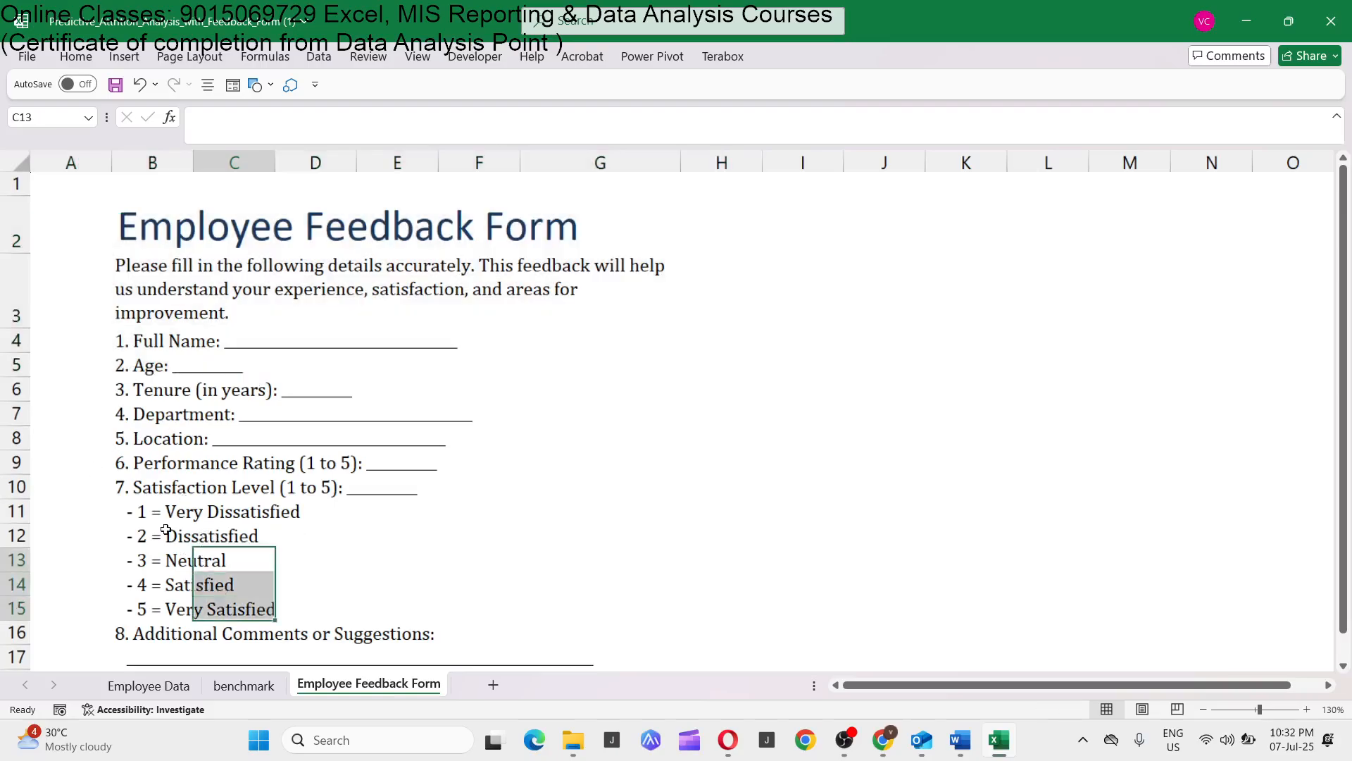
pyautogui.click(166, 530)
pyautogui.click(181, 496)
pyautogui.click(172, 513)
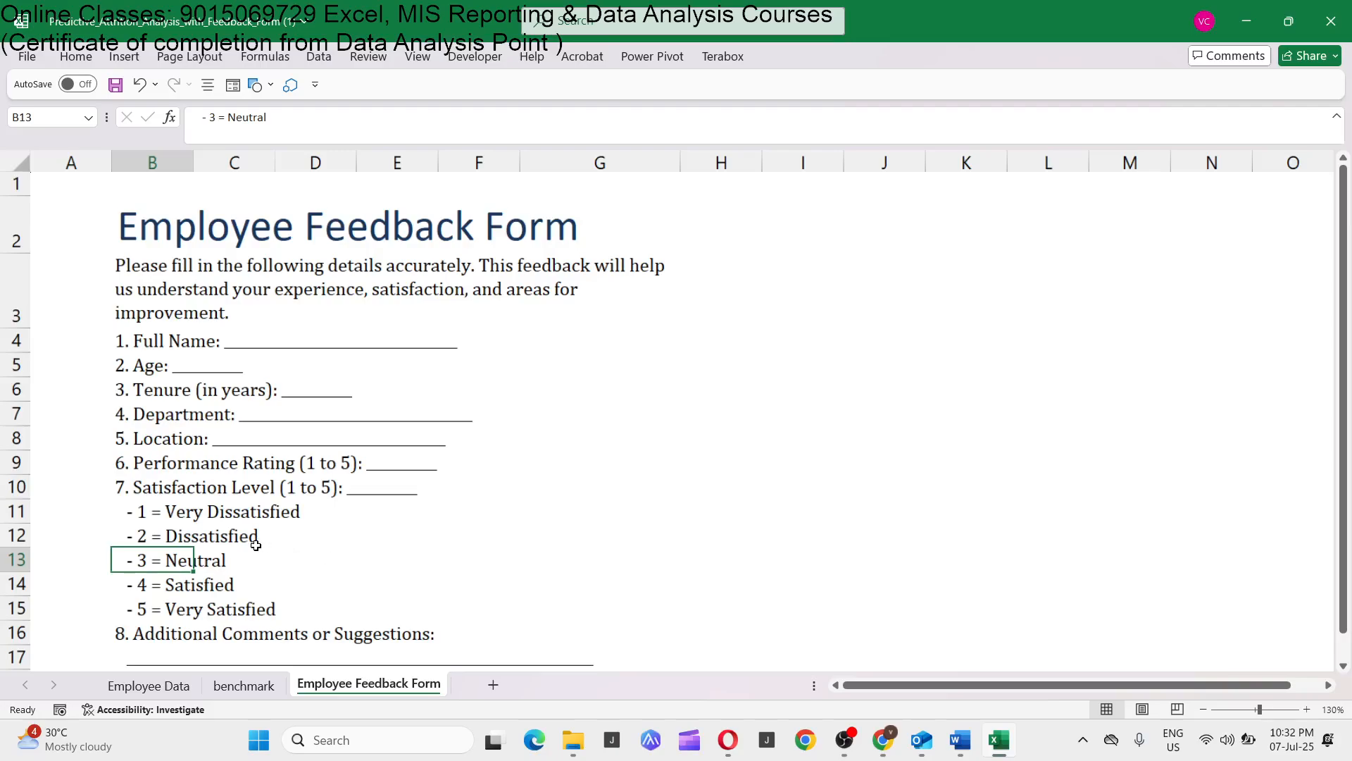
pyautogui.click(212, 537)
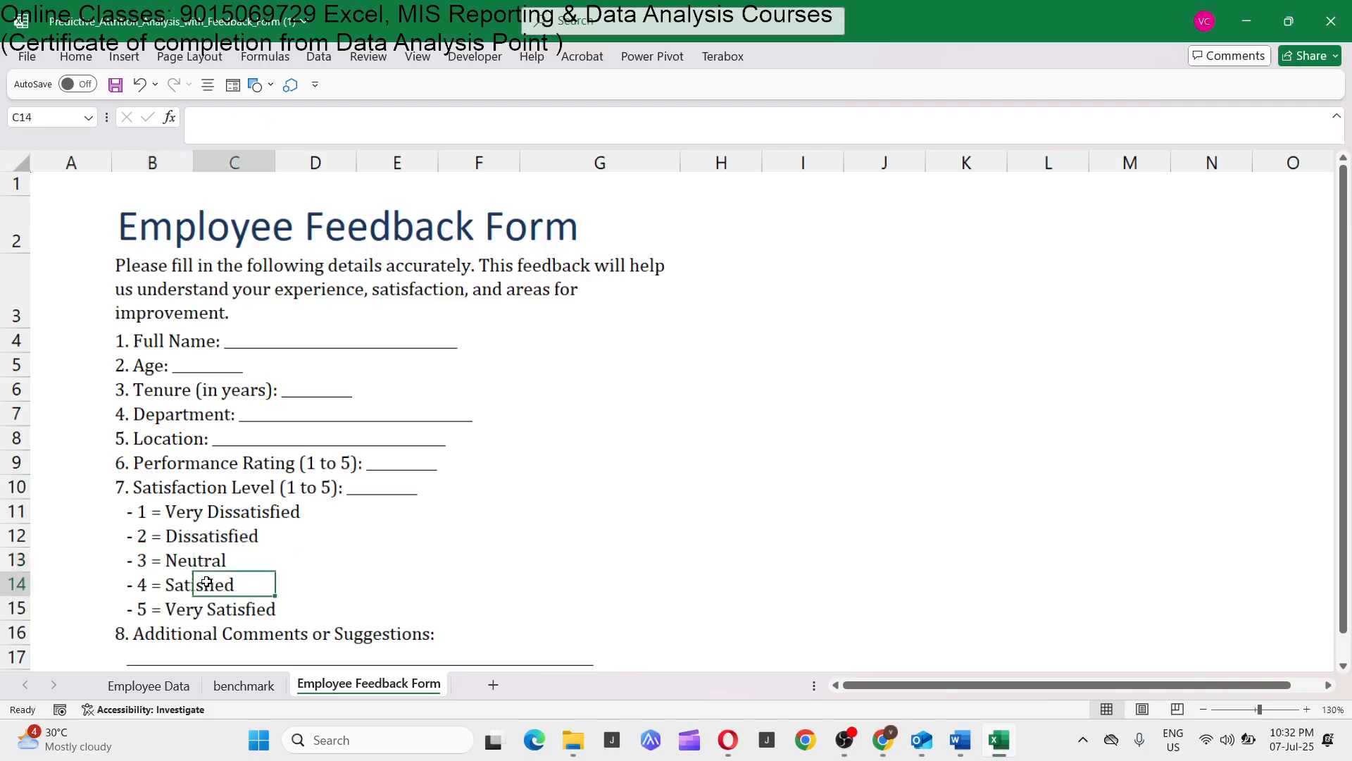
pyautogui.click(198, 610)
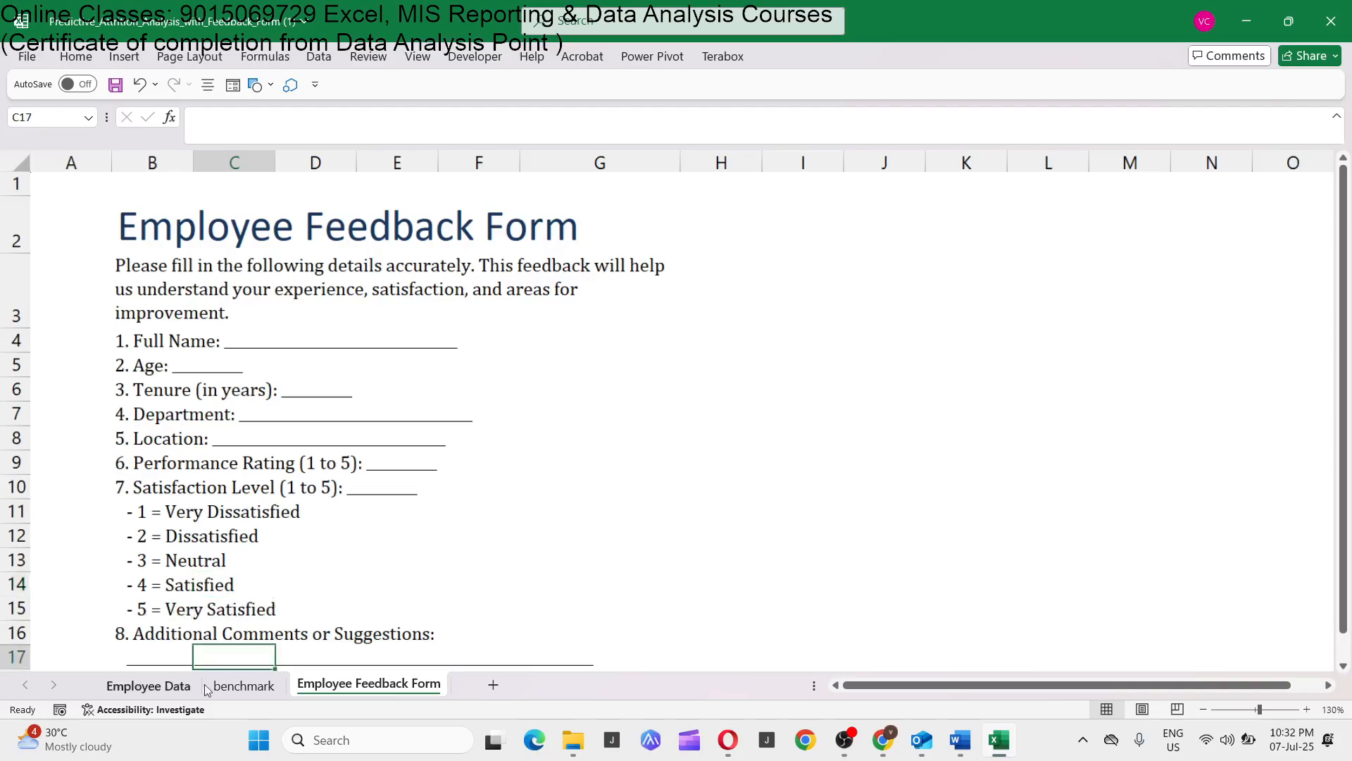
# Step: Examine the Performance and Satisfaction ratings on the Employee Data sheet and the empty Risk Score cells beside them
pyautogui.click(120, 685)
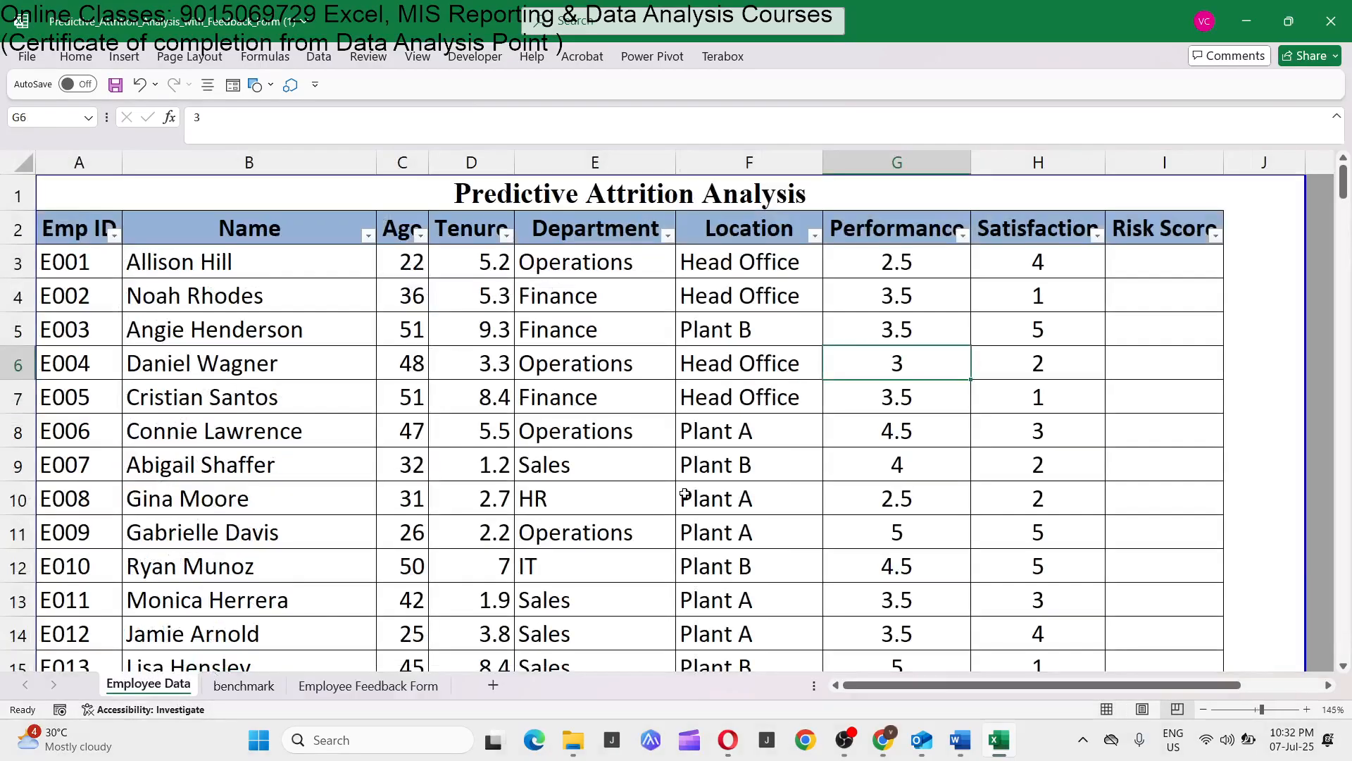
pyautogui.click(884, 289)
pyautogui.click(998, 265)
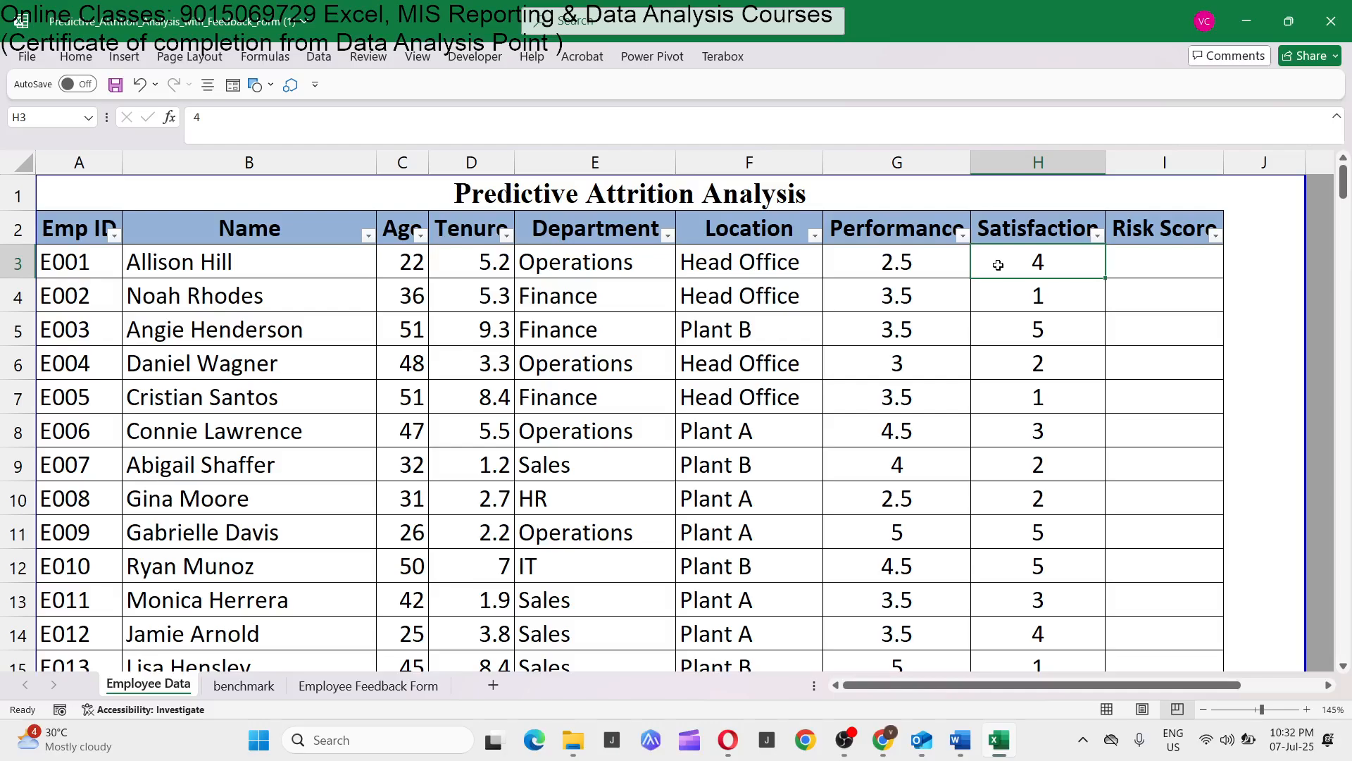
pyautogui.click(1014, 235)
pyautogui.click(1021, 258)
pyautogui.click(1180, 269)
pyautogui.doubleClick(1170, 259)
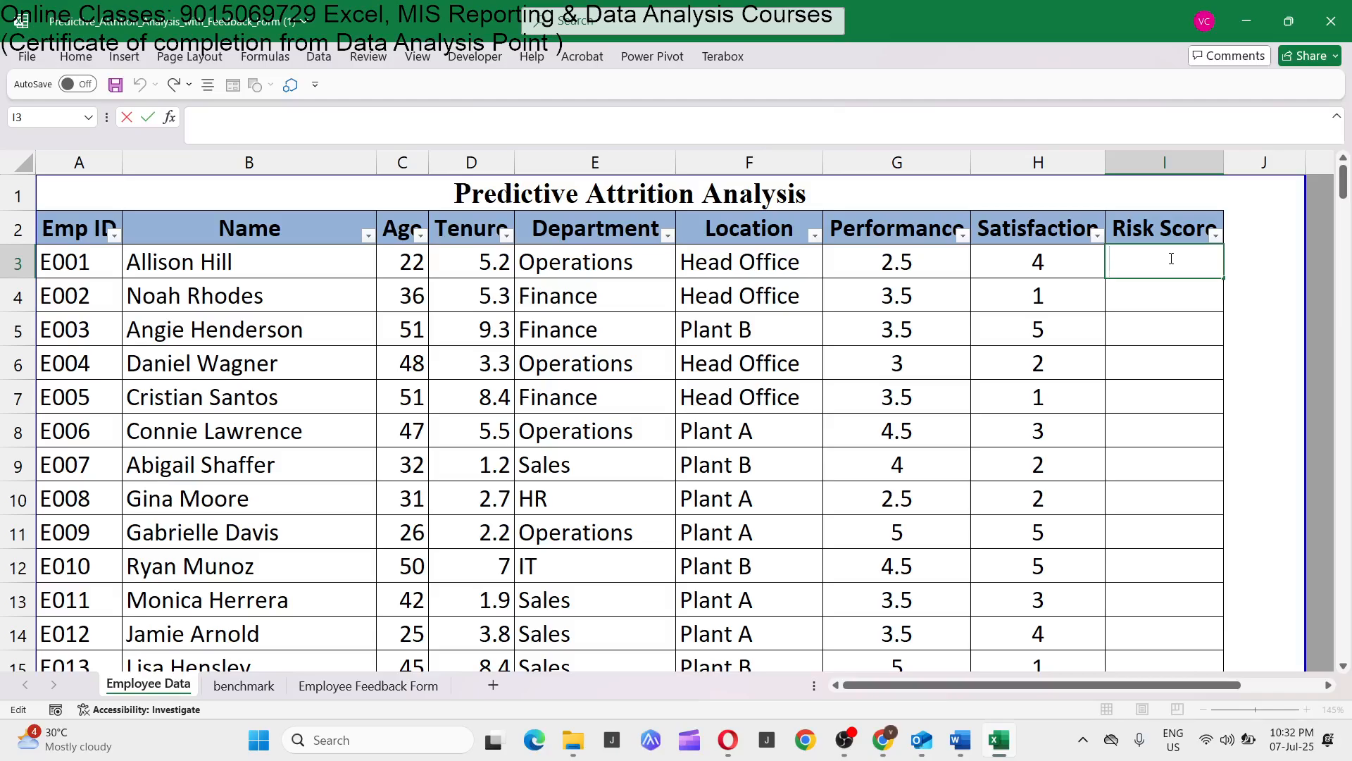
pyautogui.scroll(-5, 1322, 277)
pyautogui.scroll(5, 1322, 277)
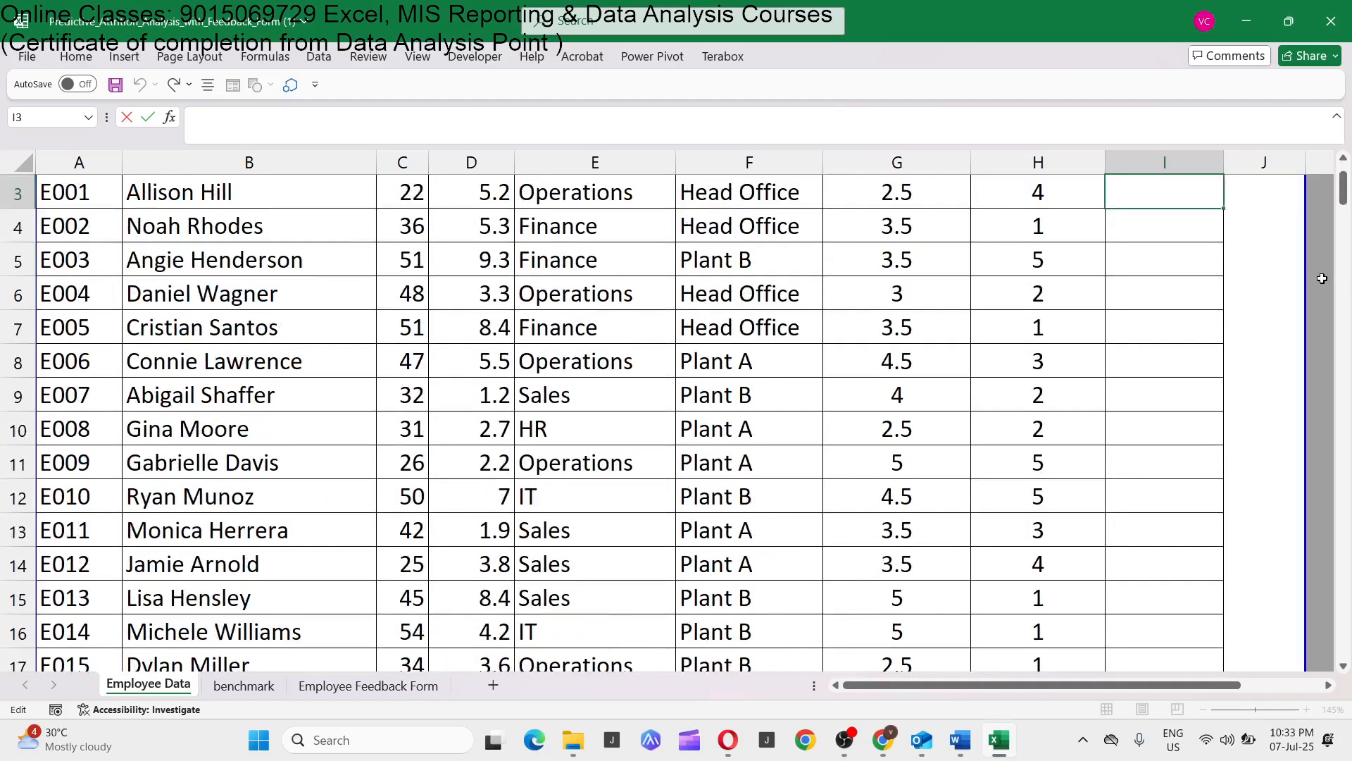
# Step: Copy the Condition column, B3:B7 including its header, from the benchmark sheet
pyautogui.click(220, 685)
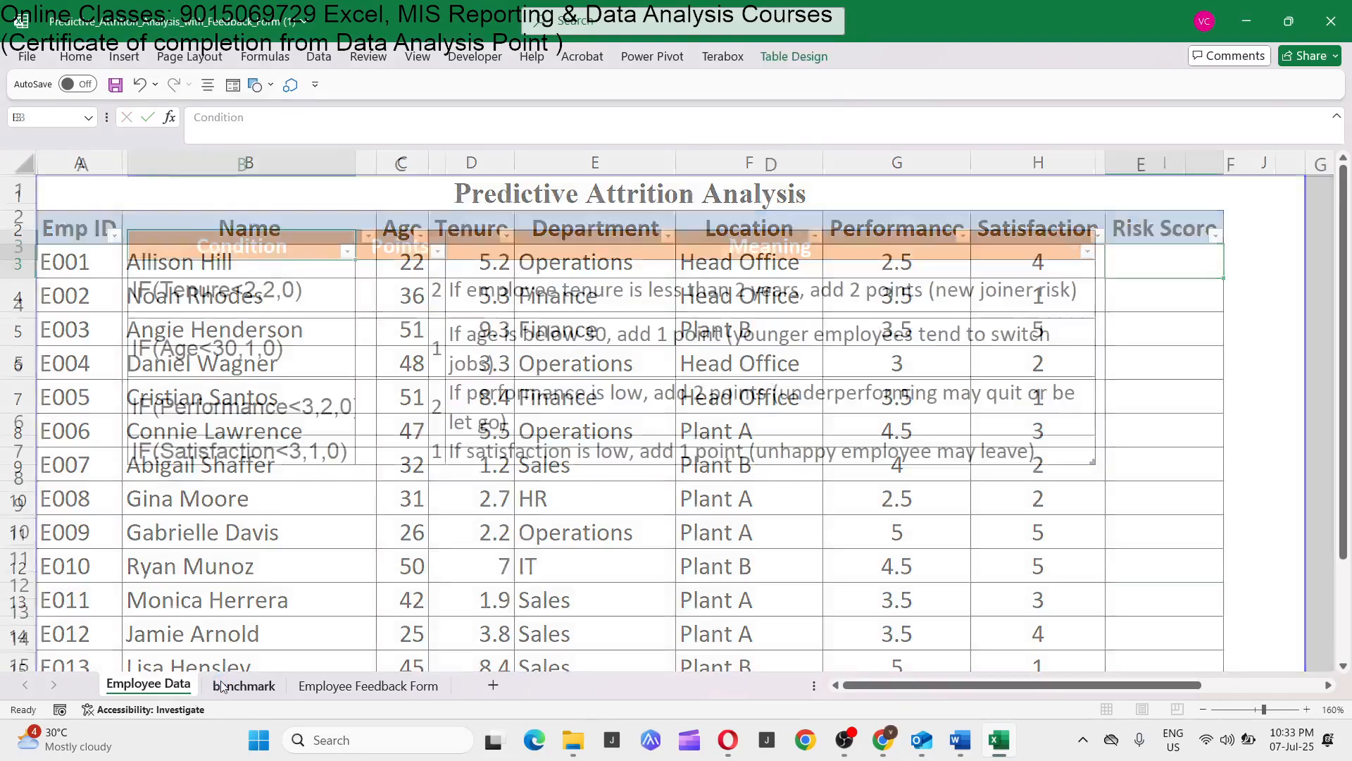
pyautogui.moveTo(207, 253); pyautogui.dragTo(215, 446)
pyautogui.hotkey('ctrl', 'c')
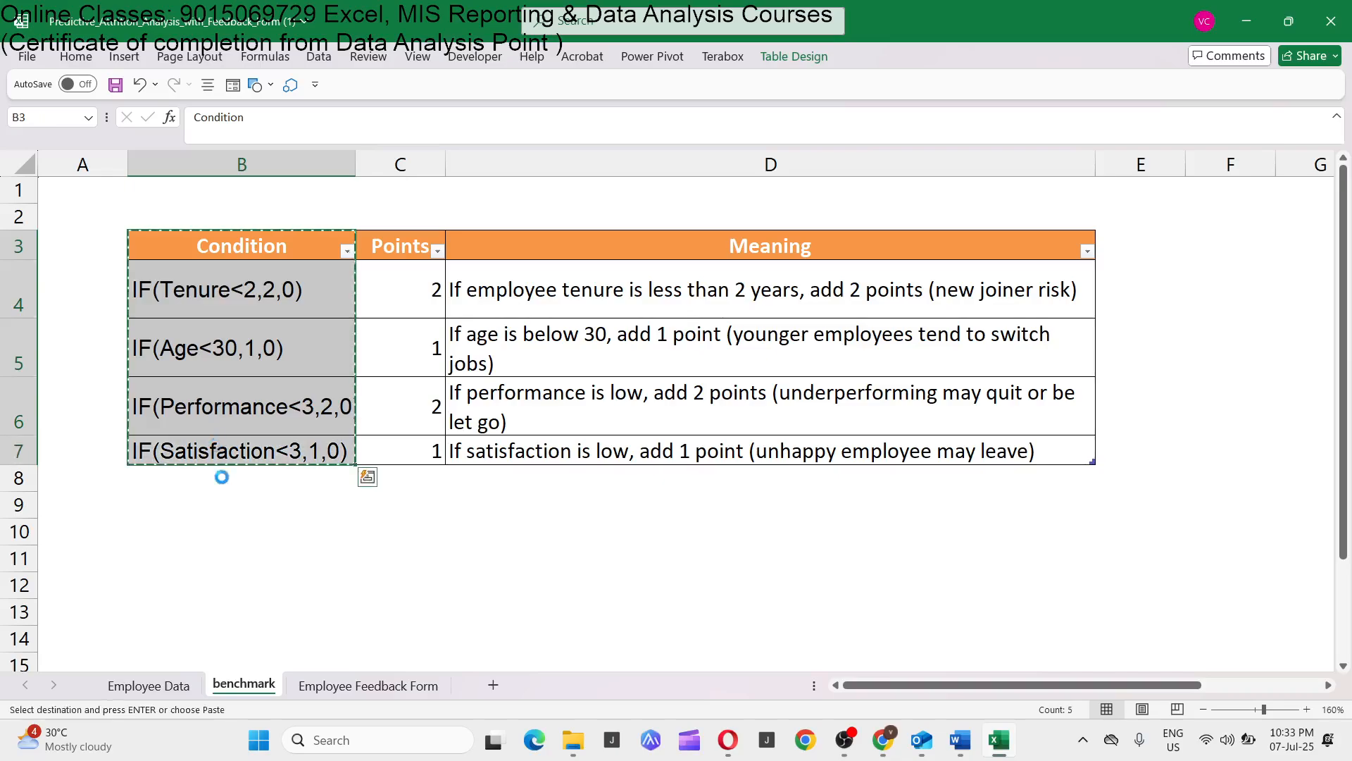
# Step: Paste the copied conditions at K3 on the Employee Data sheet, beside the employee table, and end copy mode
pyautogui.click(162, 691)
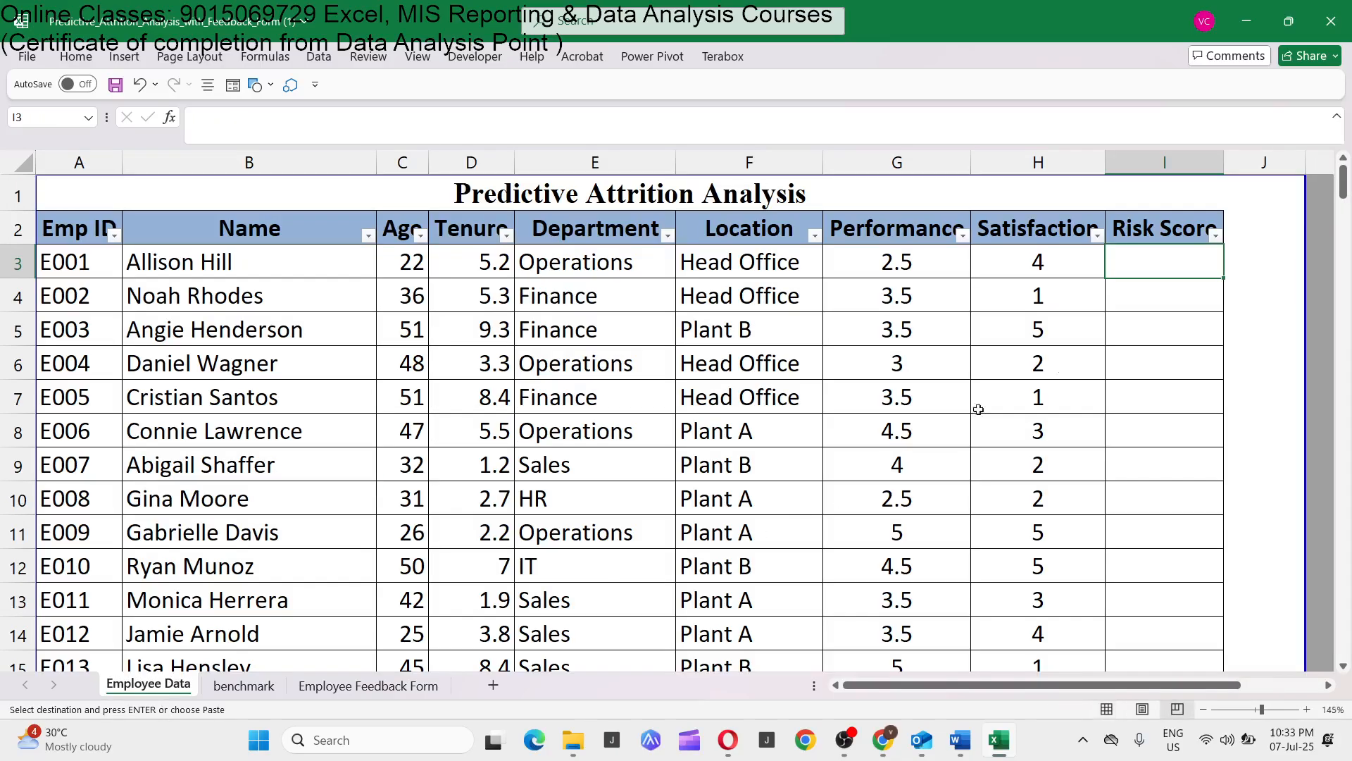
pyautogui.click(1243, 298)
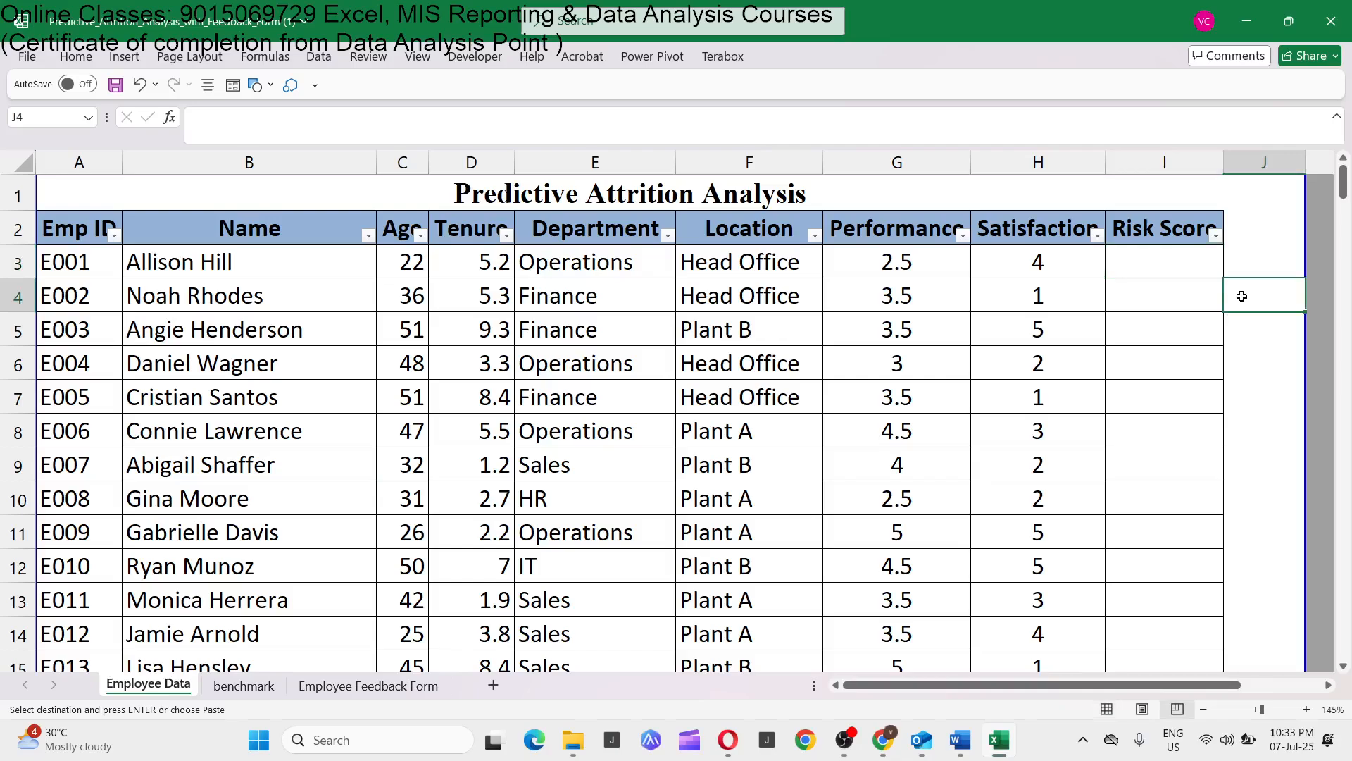
pyautogui.press('Up')
pyautogui.press('Right')
pyautogui.hotkey('ctrl', 'v')
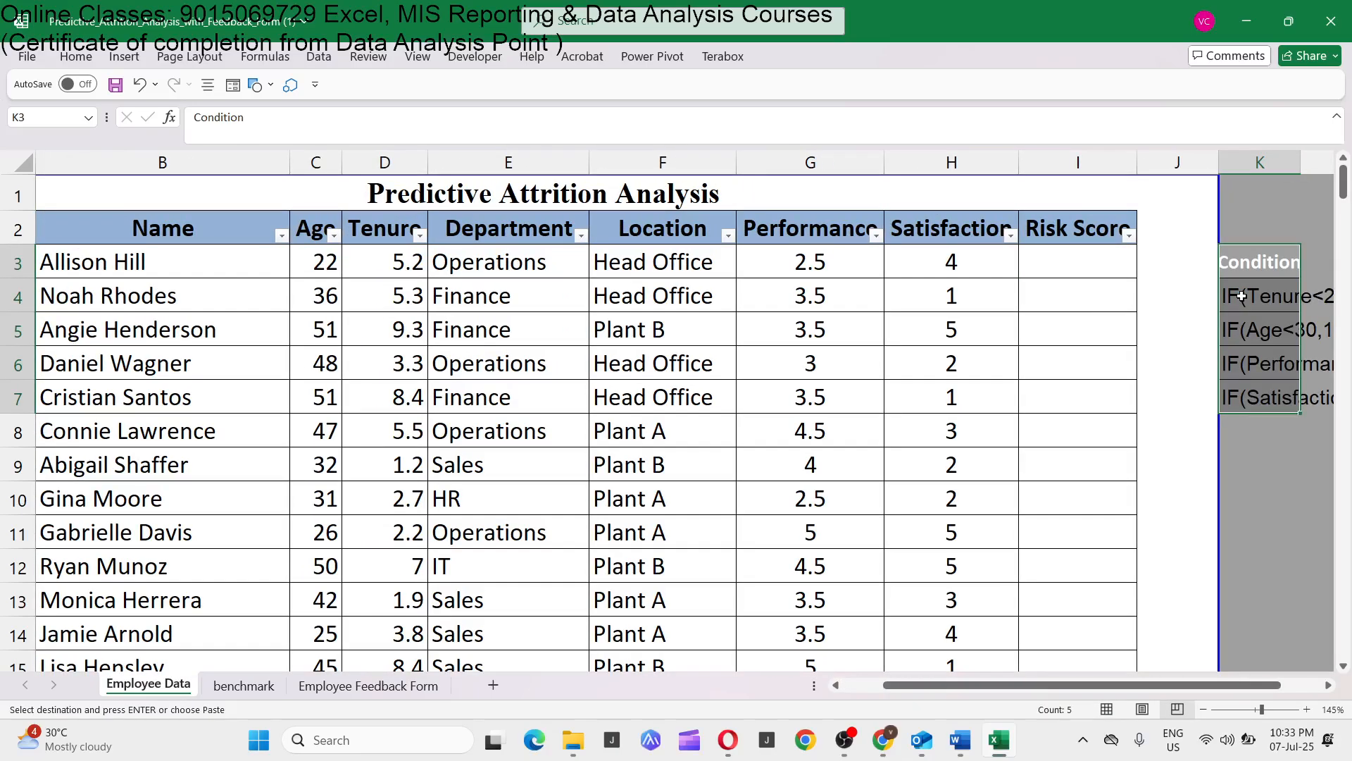
pyautogui.press('Right')
pyautogui.press('Right')
pyautogui.press('Right')
pyautogui.press('Escape')
# Step: Start the Risk Score formula in I3 with the tenure condition, +if(D3<2,2,0)+
pyautogui.press('Left')
pyautogui.press('Left')
pyautogui.press('Left')
pyautogui.press('Down')
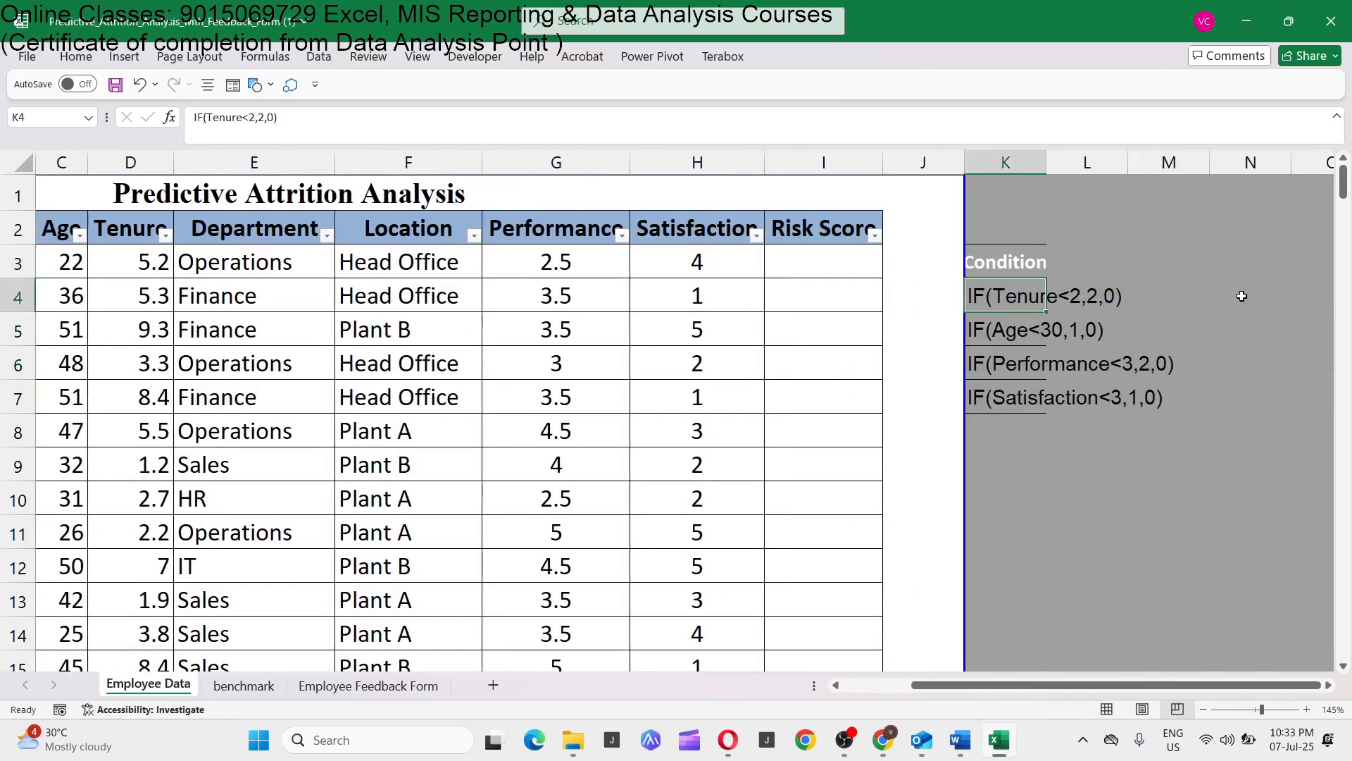
pyautogui.press('Up')
pyautogui.press('Left')
pyautogui.press('Left')
pyautogui.press('Left')
pyautogui.press('Right')
pyautogui.write('+')
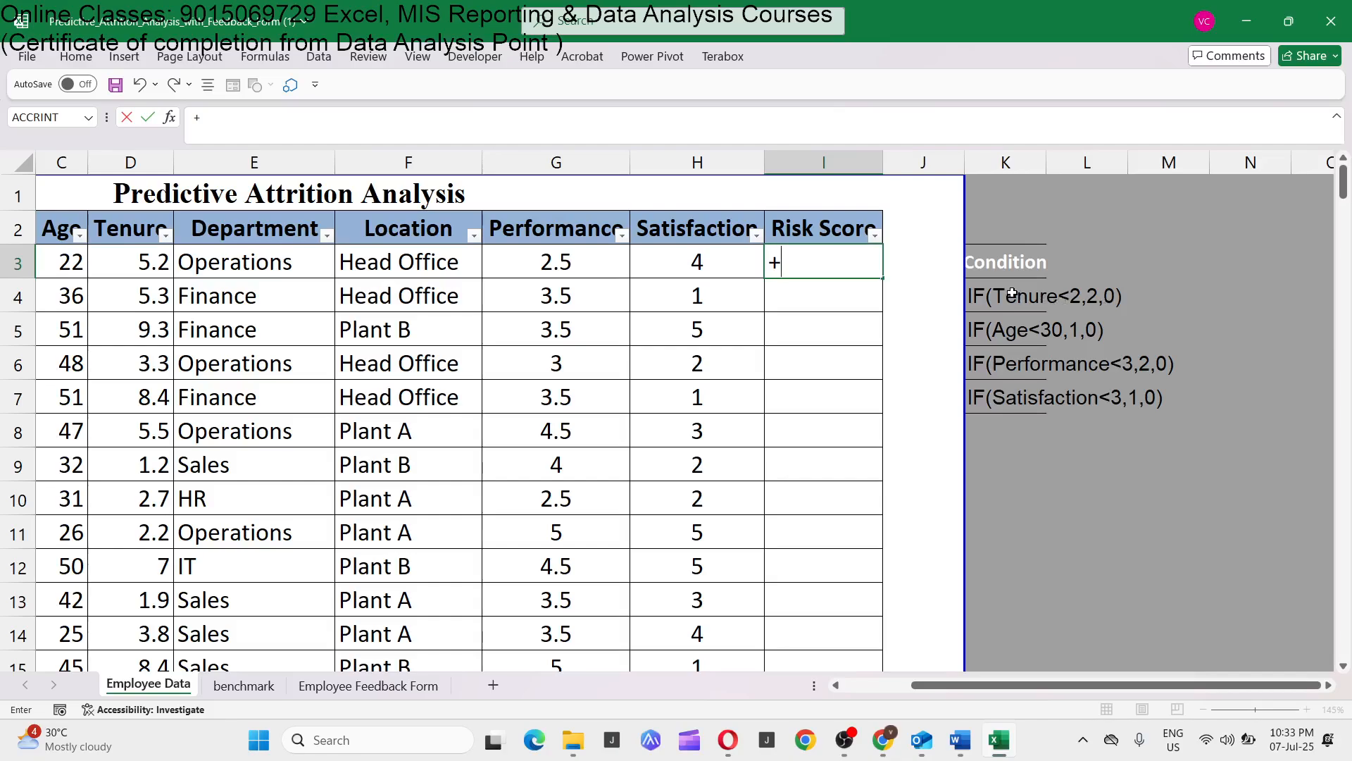
pyautogui.write('if')
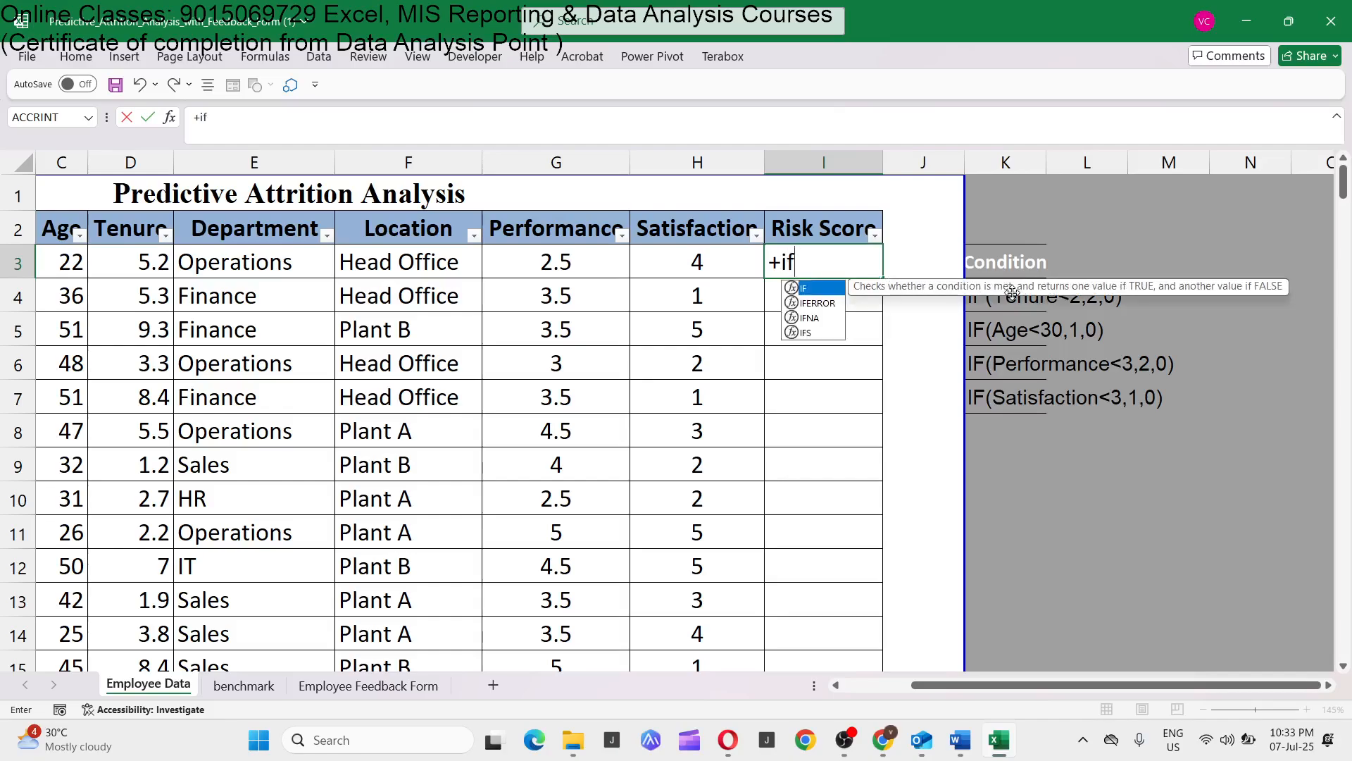
pyautogui.write('(')
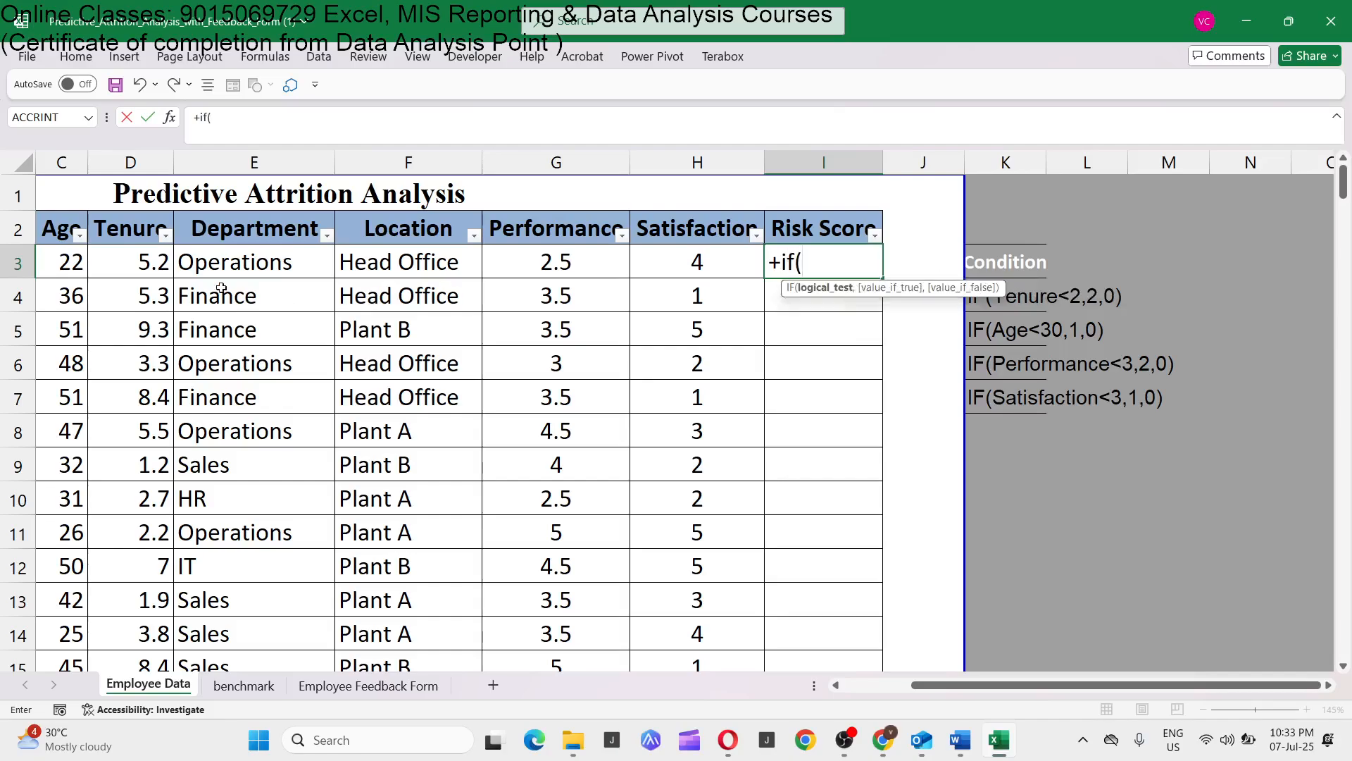
pyautogui.click(147, 267)
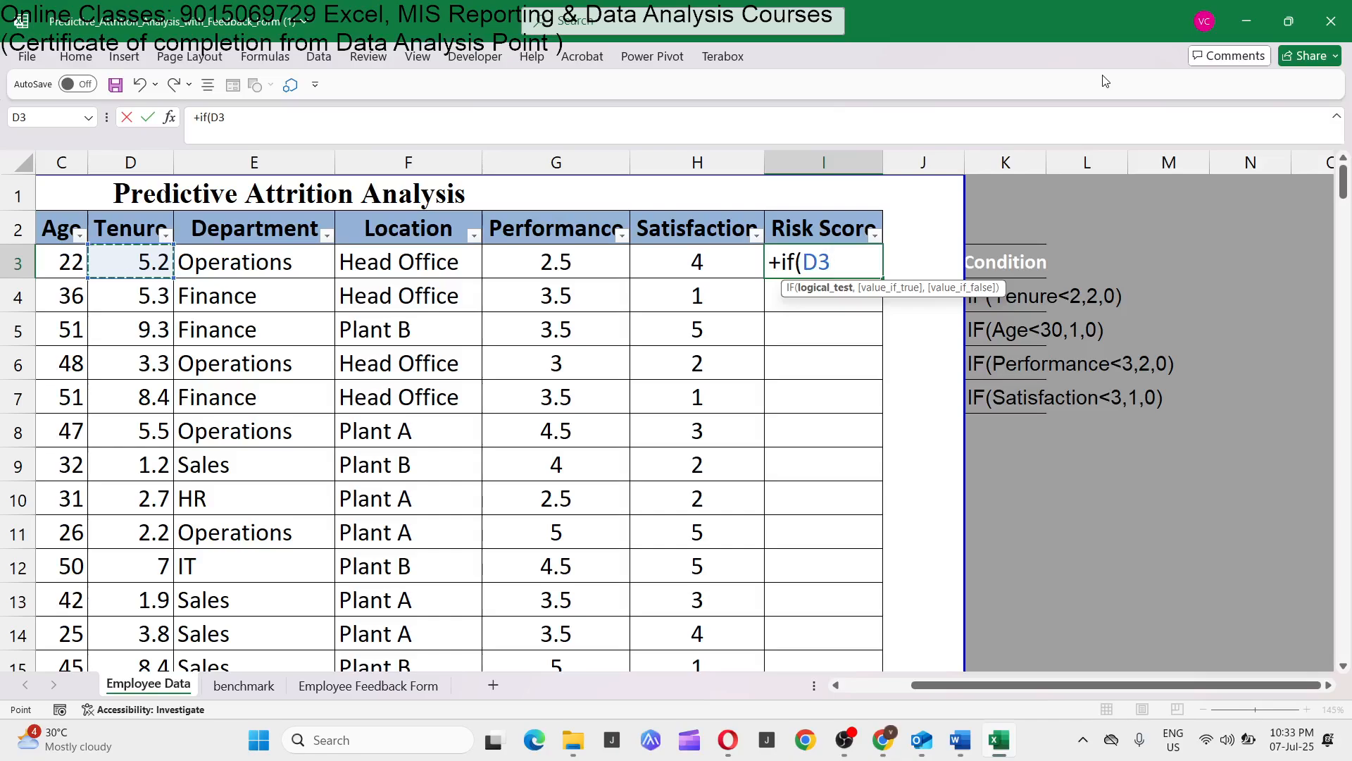
pyautogui.write('<')
pyautogui.write('2,')
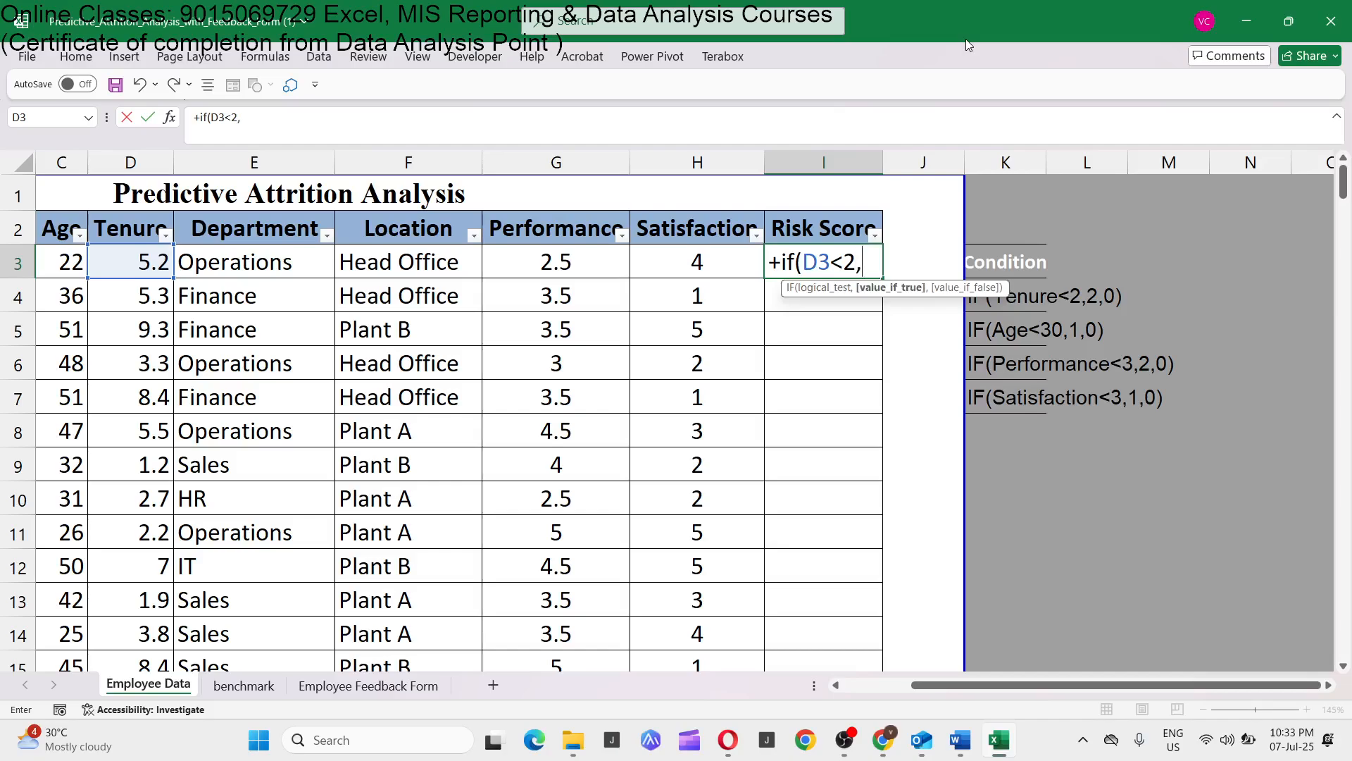
pyautogui.write('2,0')
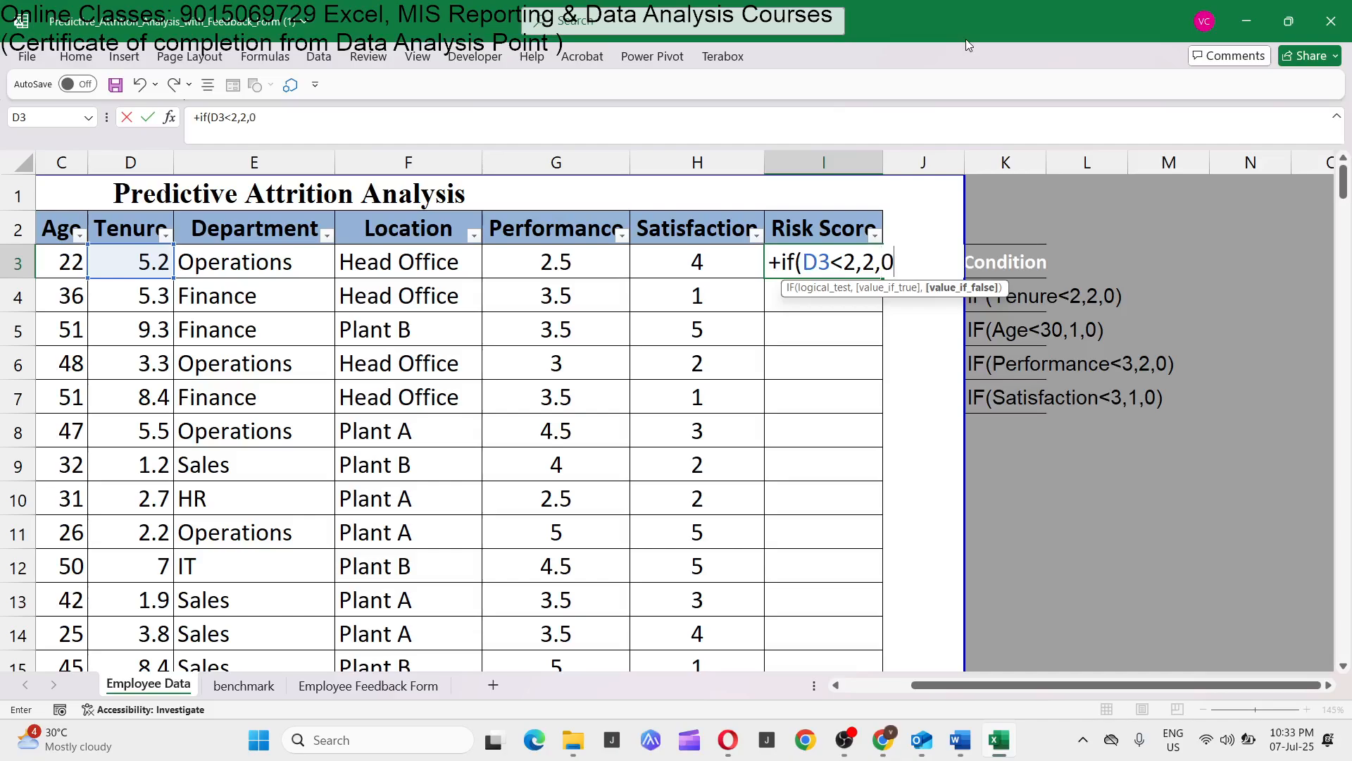
pyautogui.write(')+')
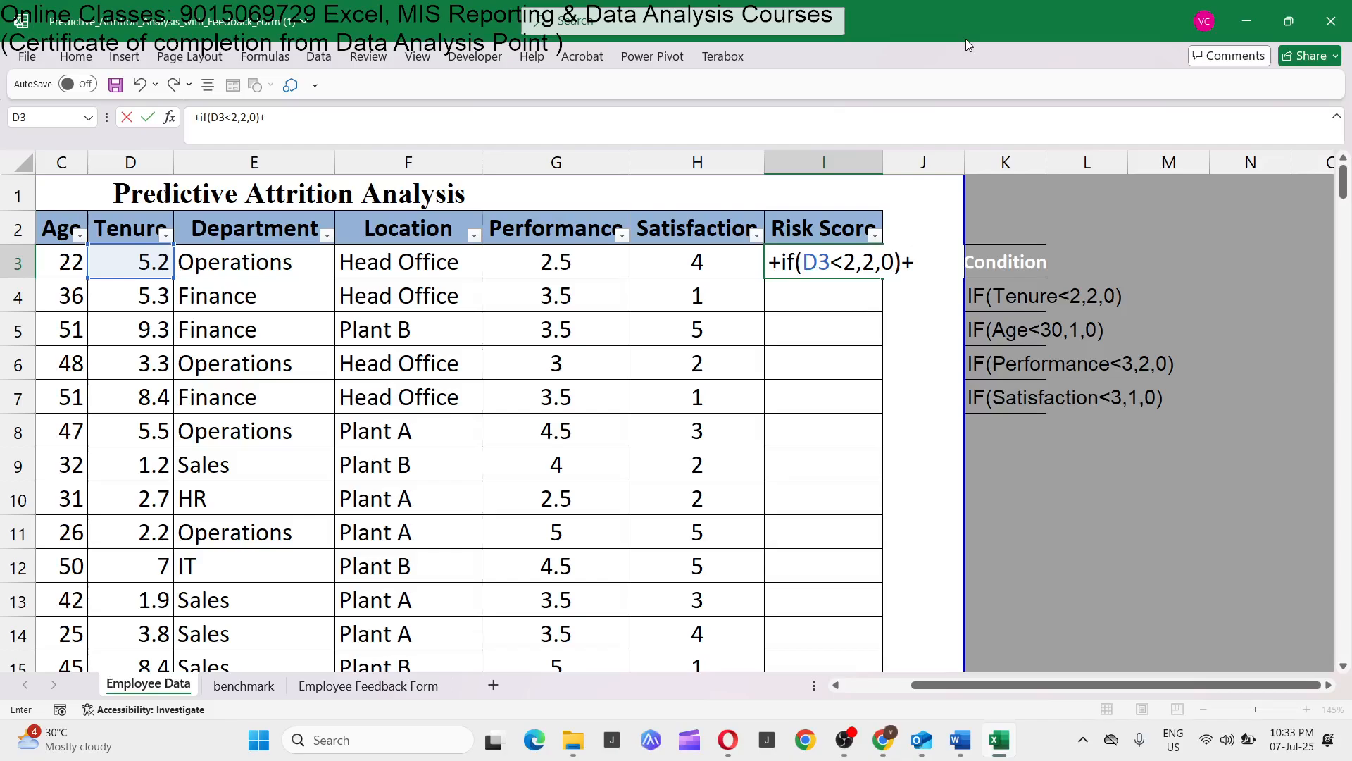
# Step: Add the age condition if(C3<20,1,0) to the Risk Score formula in I3 and open another if( for the third condition
pyautogui.write('sum')
pyautogui.press('BackSpace')
pyautogui.press('BackSpace')
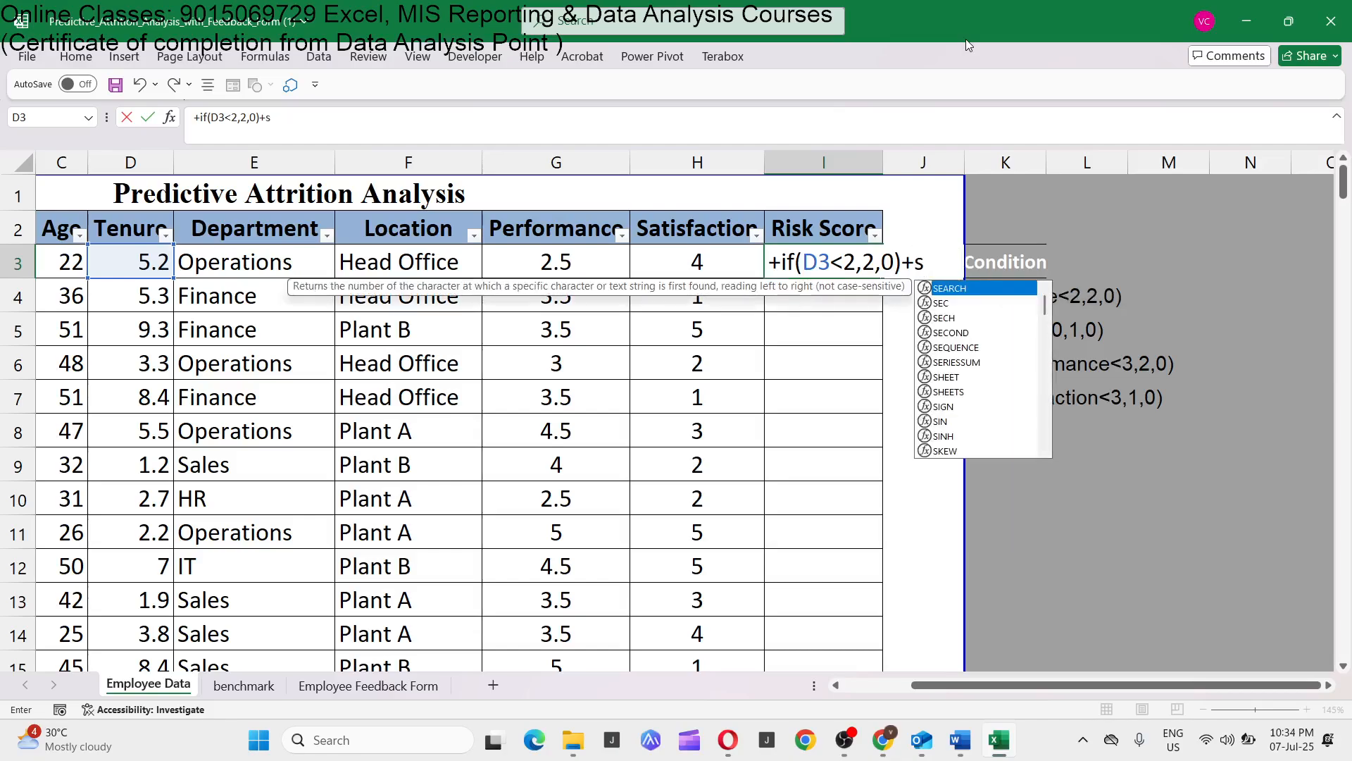
pyautogui.press('BackSpace')
pyautogui.write('if(')
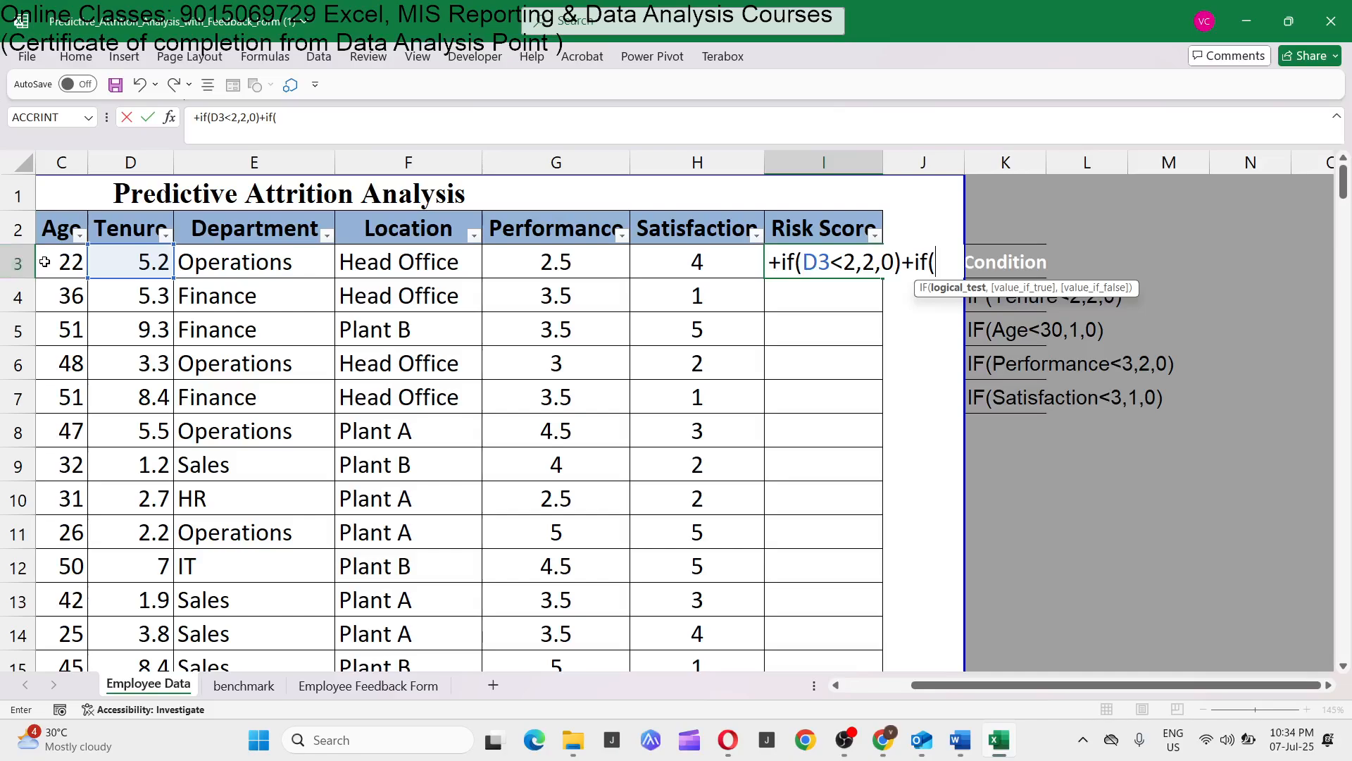
pyautogui.click(67, 259)
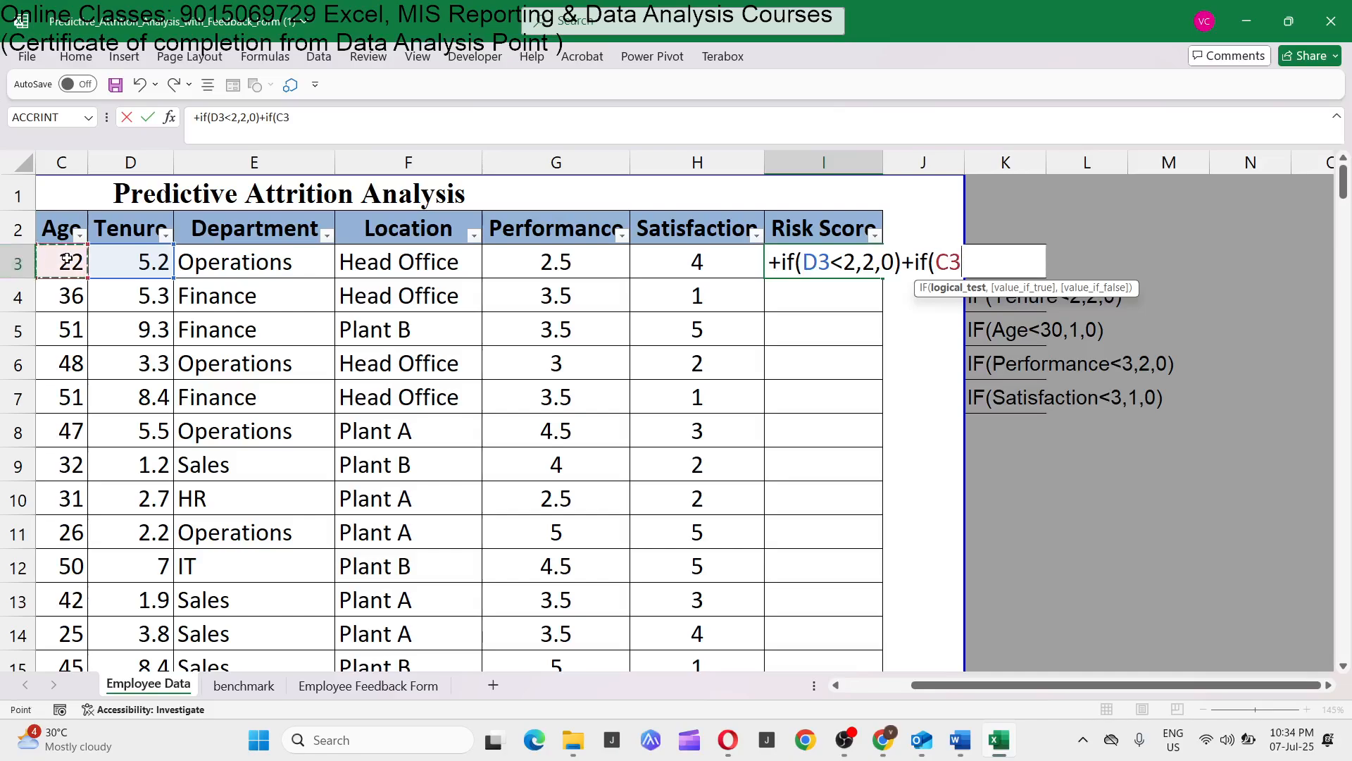
pyautogui.write('<20,')
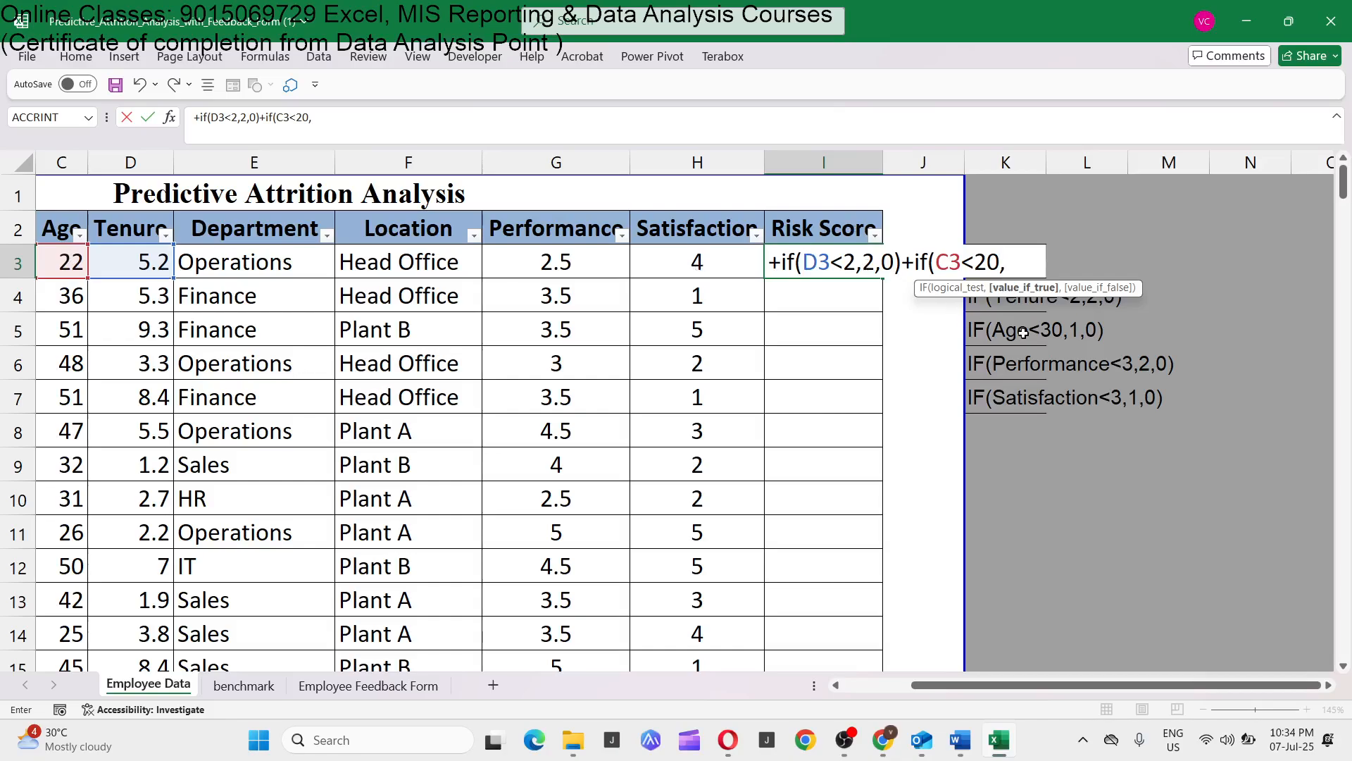
pyautogui.write('1,0)if(')
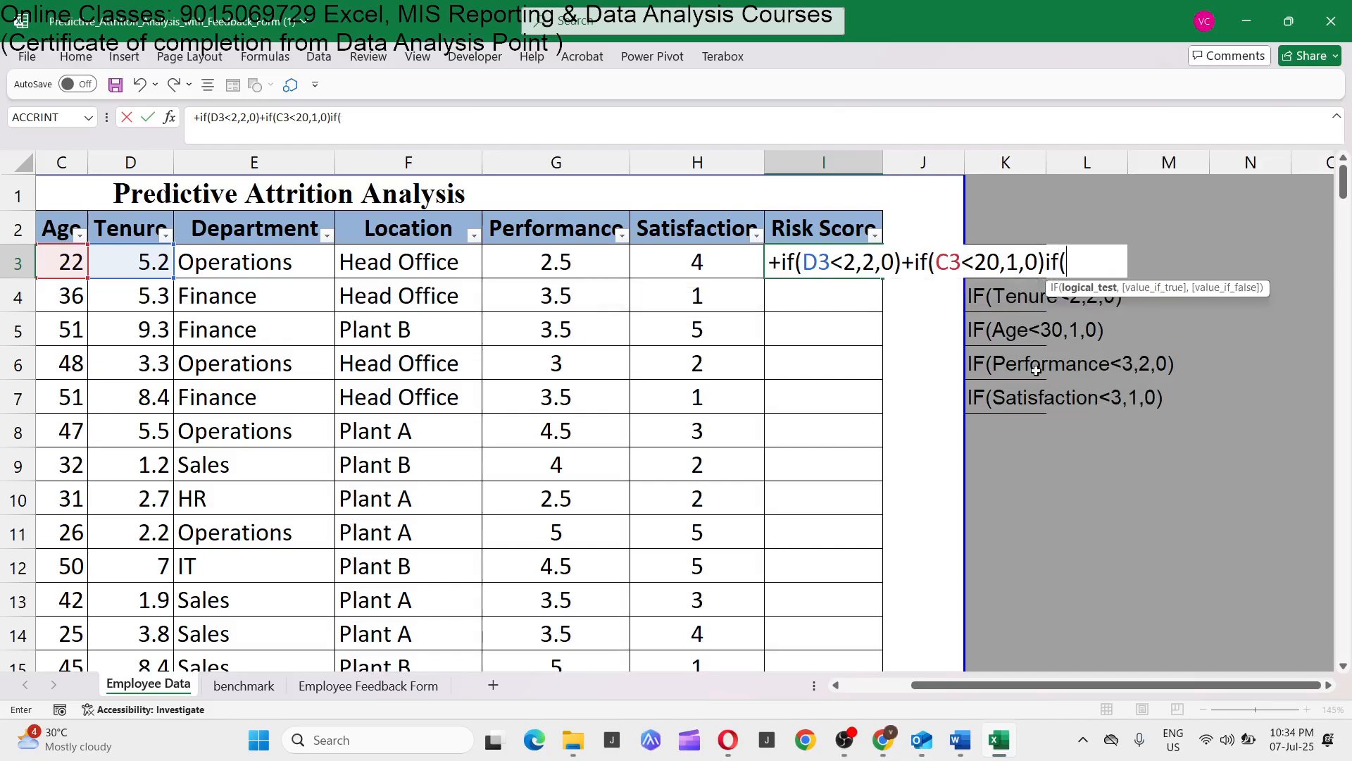
# Step: Complete the performance condition as if(G3<3,2,0) in the I3 formula, joined to the age condition with a plus sign
pyautogui.click(593, 259)
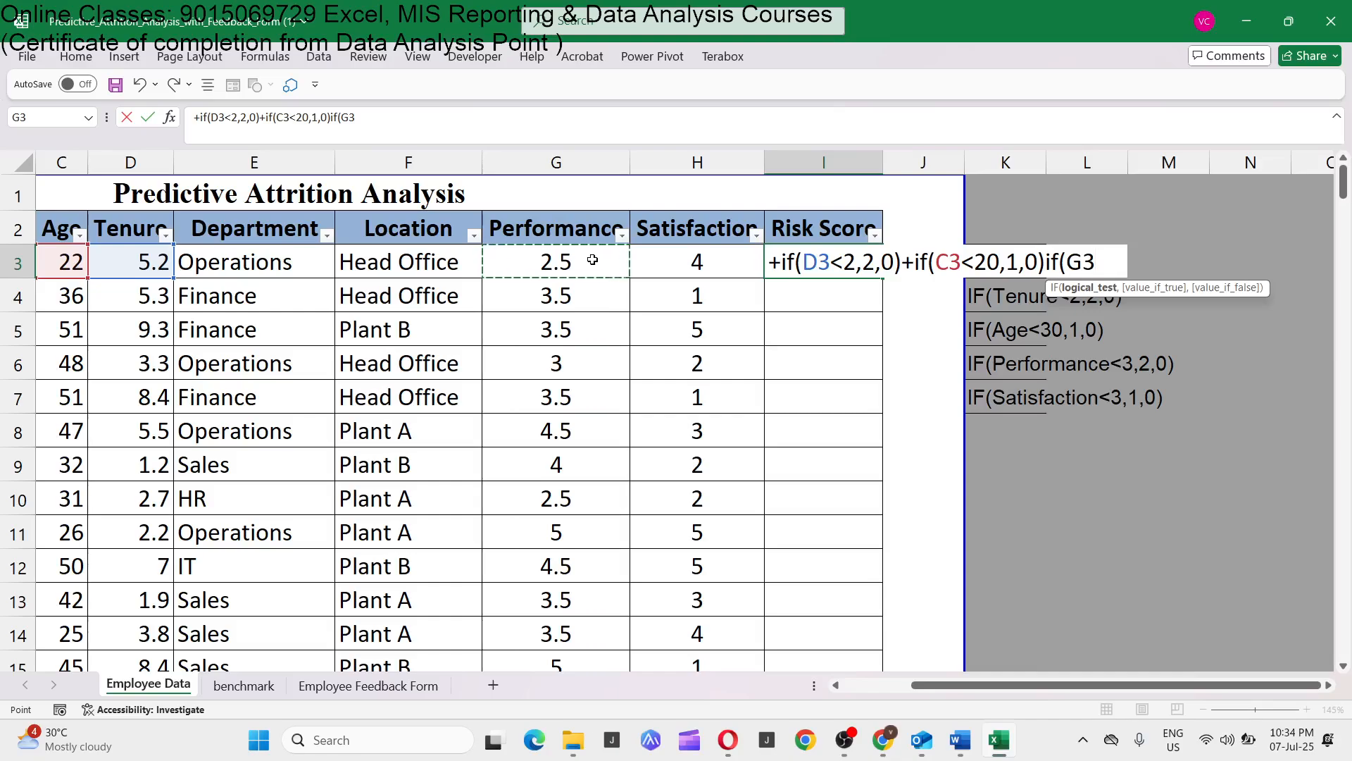
pyautogui.write('<3,')
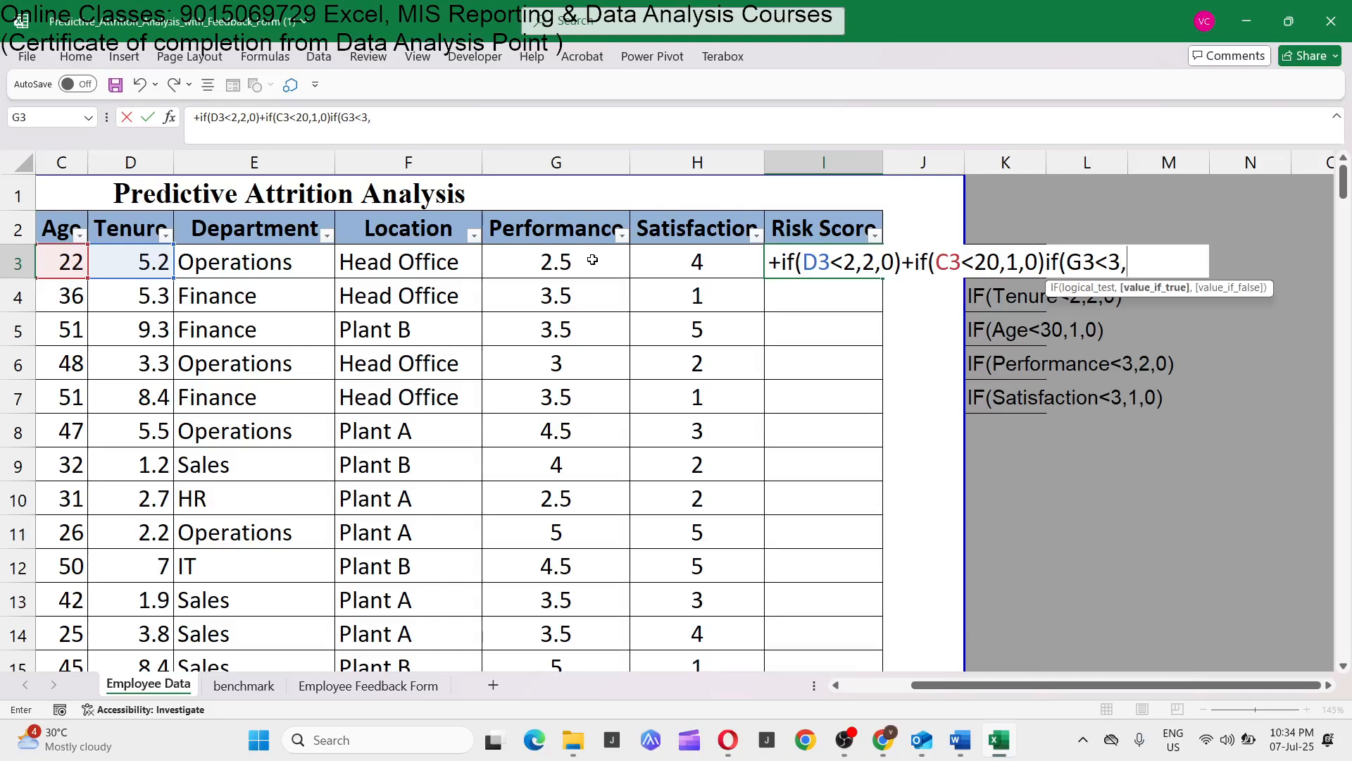
pyautogui.write('2,0')
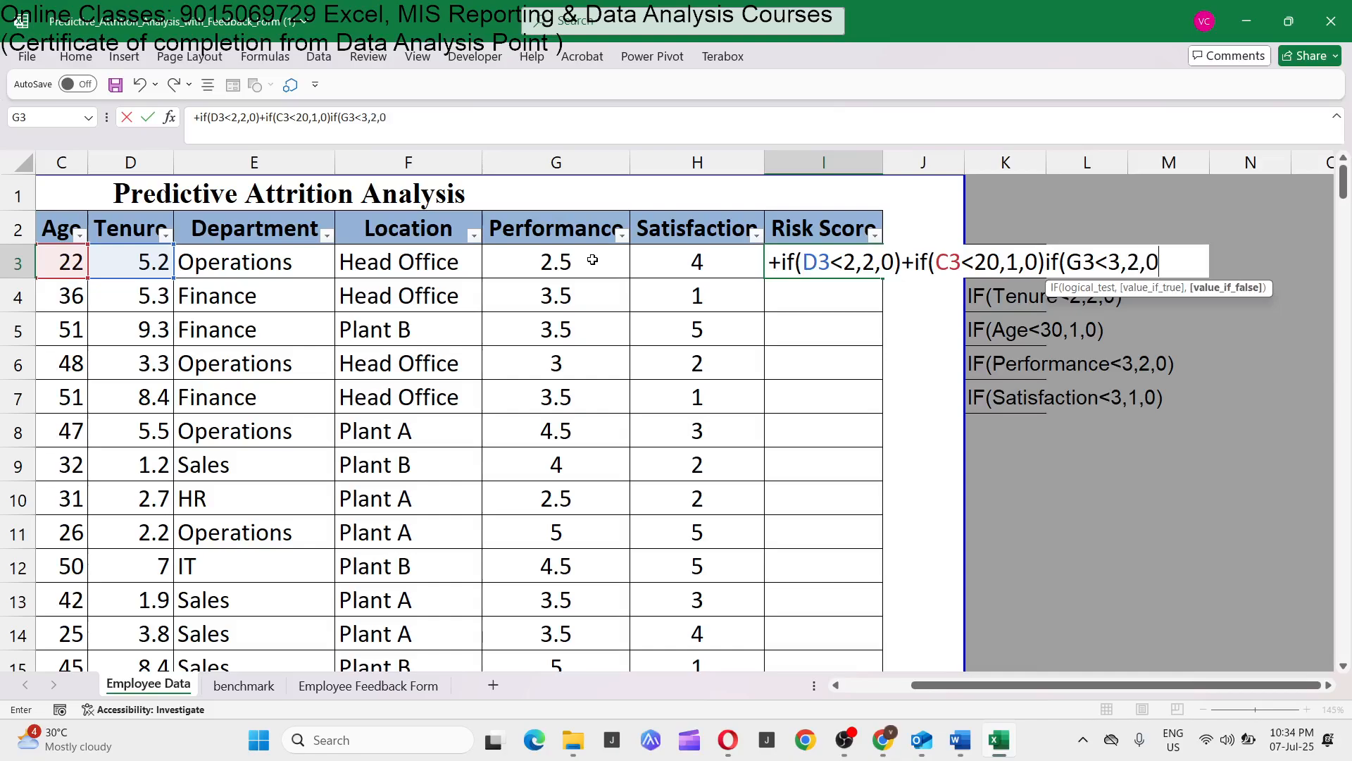
pyautogui.write('(')
pyautogui.press('BackSpace')
pyautogui.write(')')
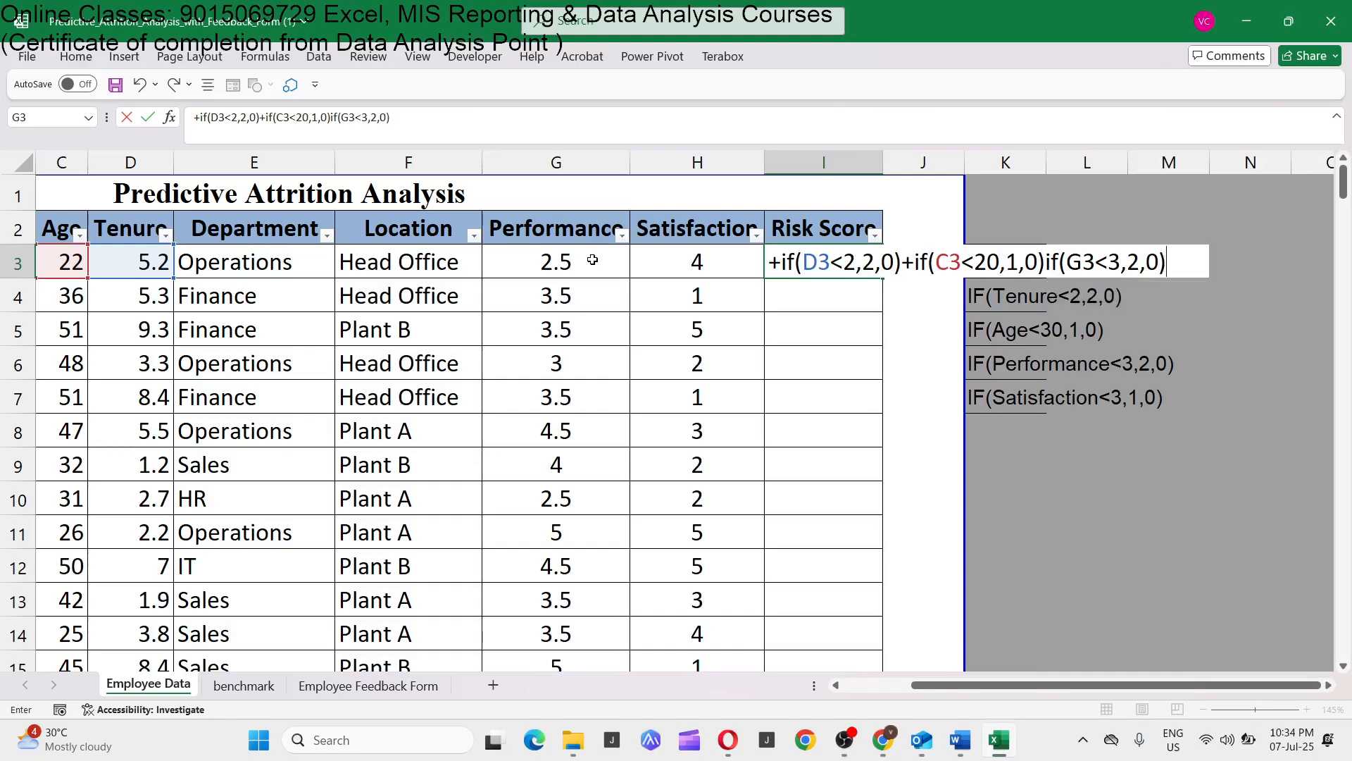
pyautogui.click(1045, 271)
pyautogui.write('+')
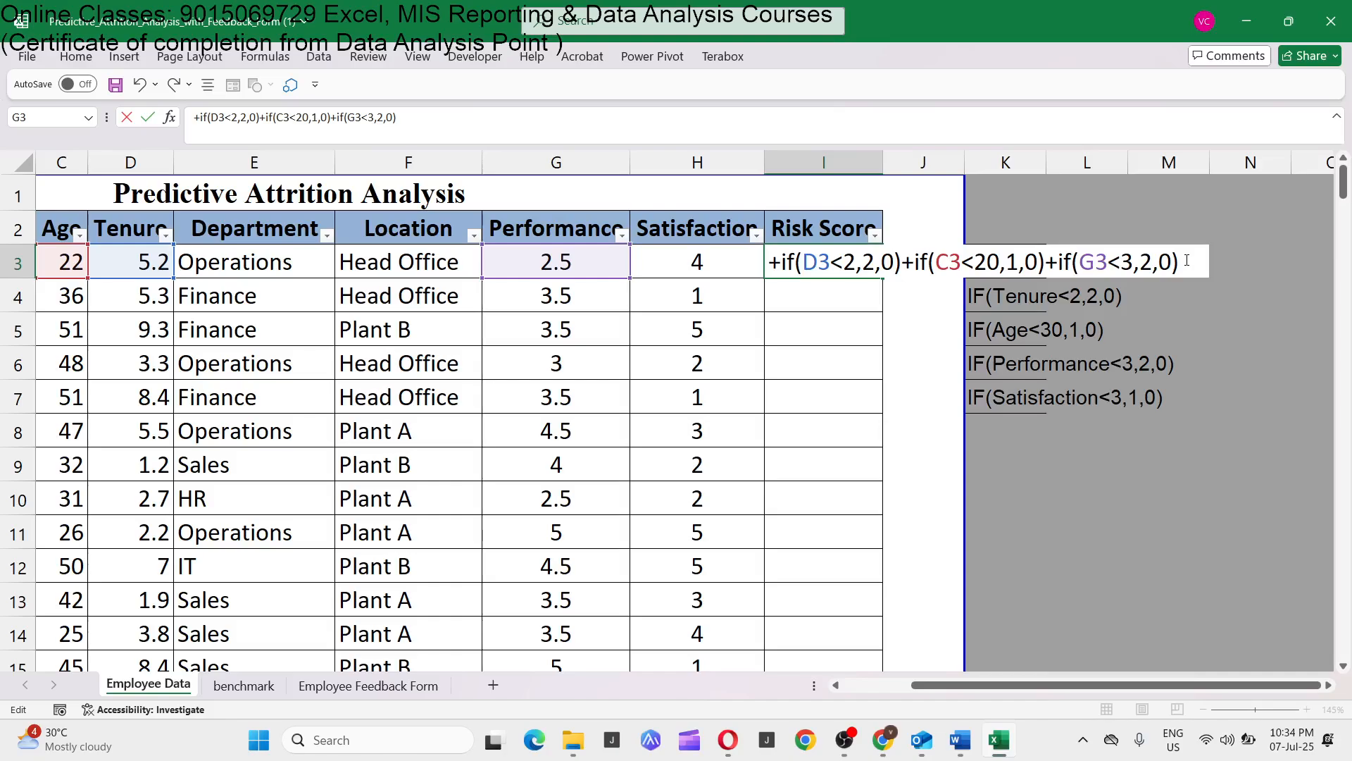
# Step: Append the satisfaction condition +if(H3<3,1,0) to the I3 formula and enter it, accepting the proposed closing-parenthesis correction
pyautogui.write('+id')
pyautogui.press('BackSpace')
pyautogui.write('f(')
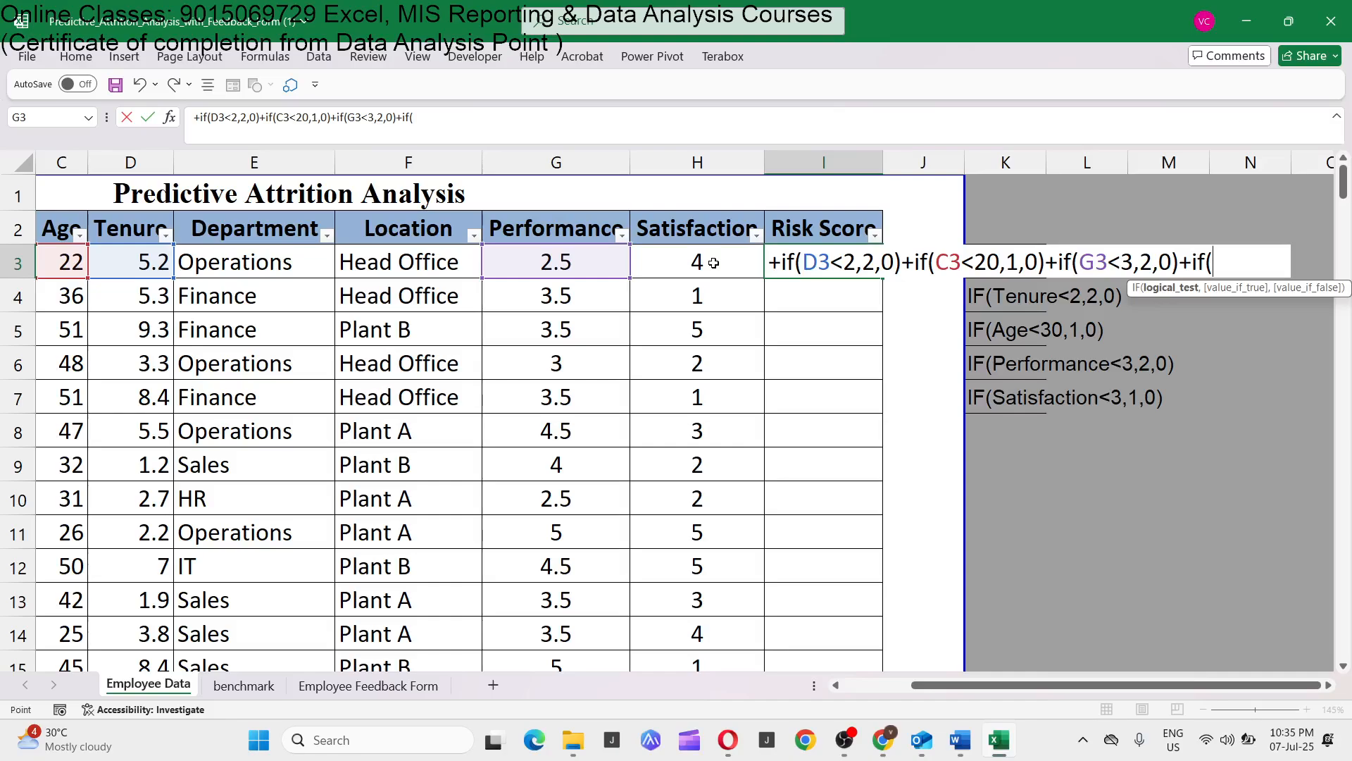
pyautogui.click(713, 262)
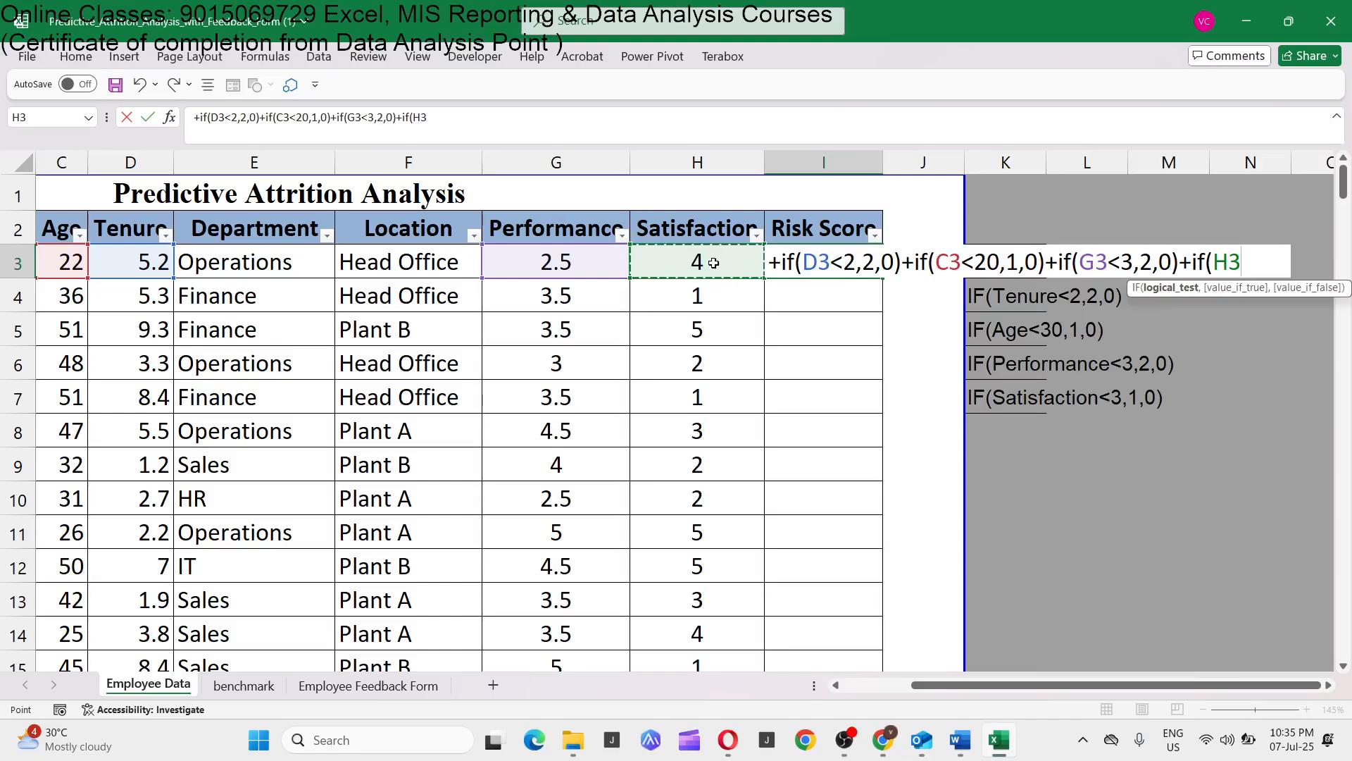
pyautogui.write('<3,')
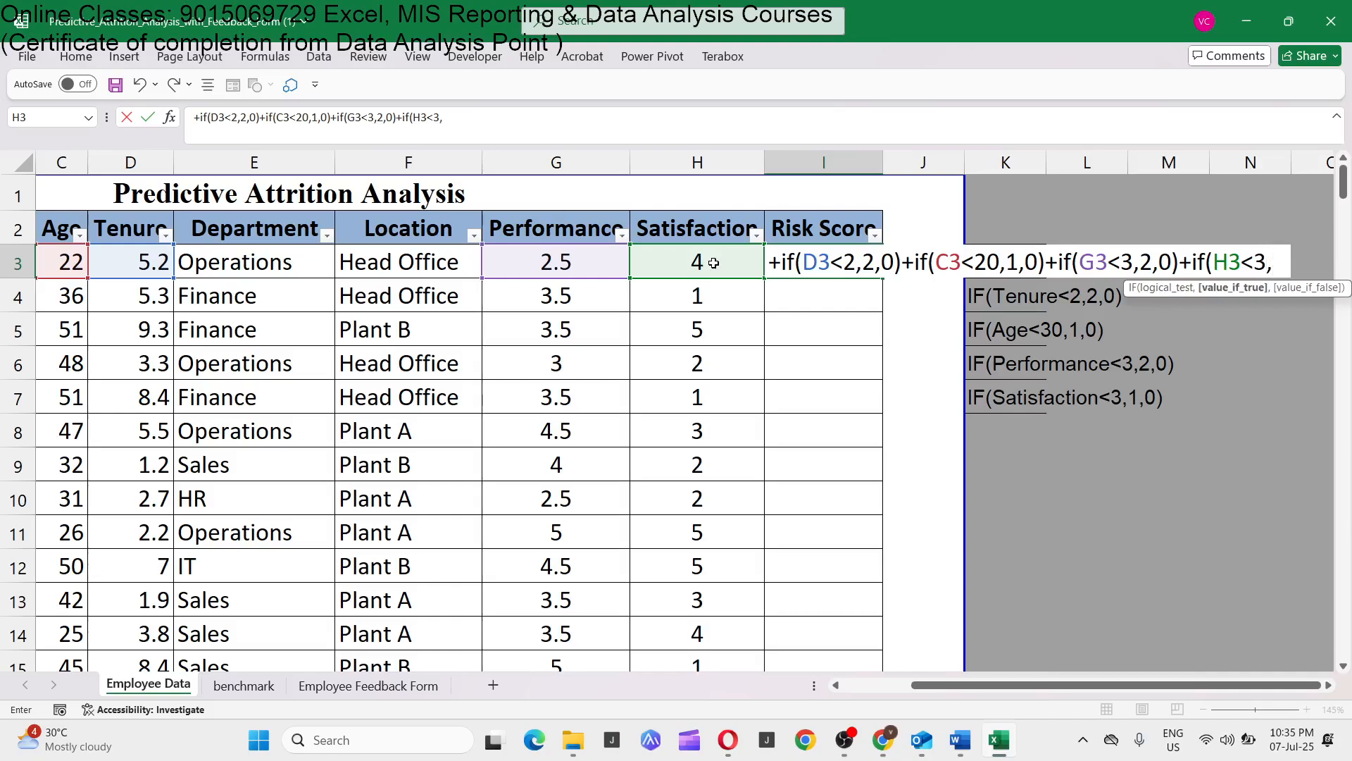
pyautogui.write('1,0')
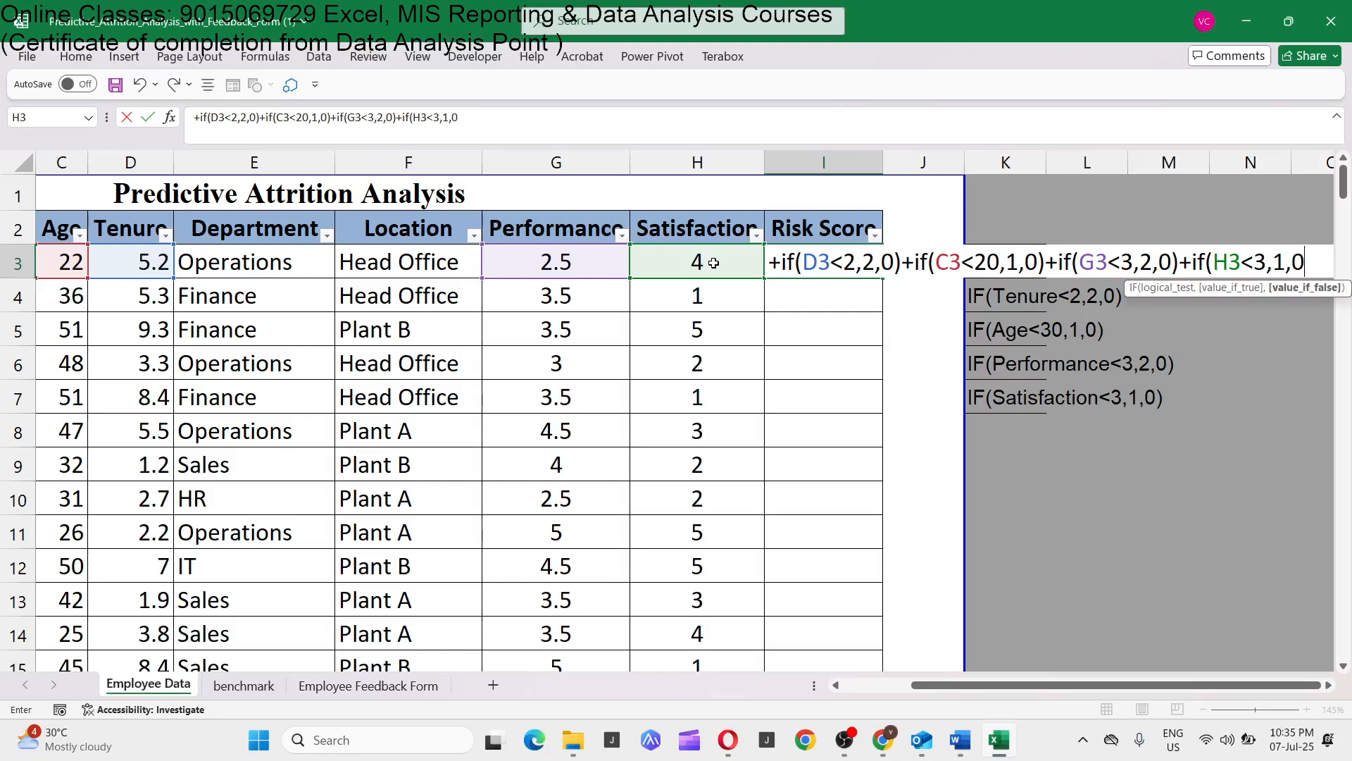
pyautogui.press('Return')
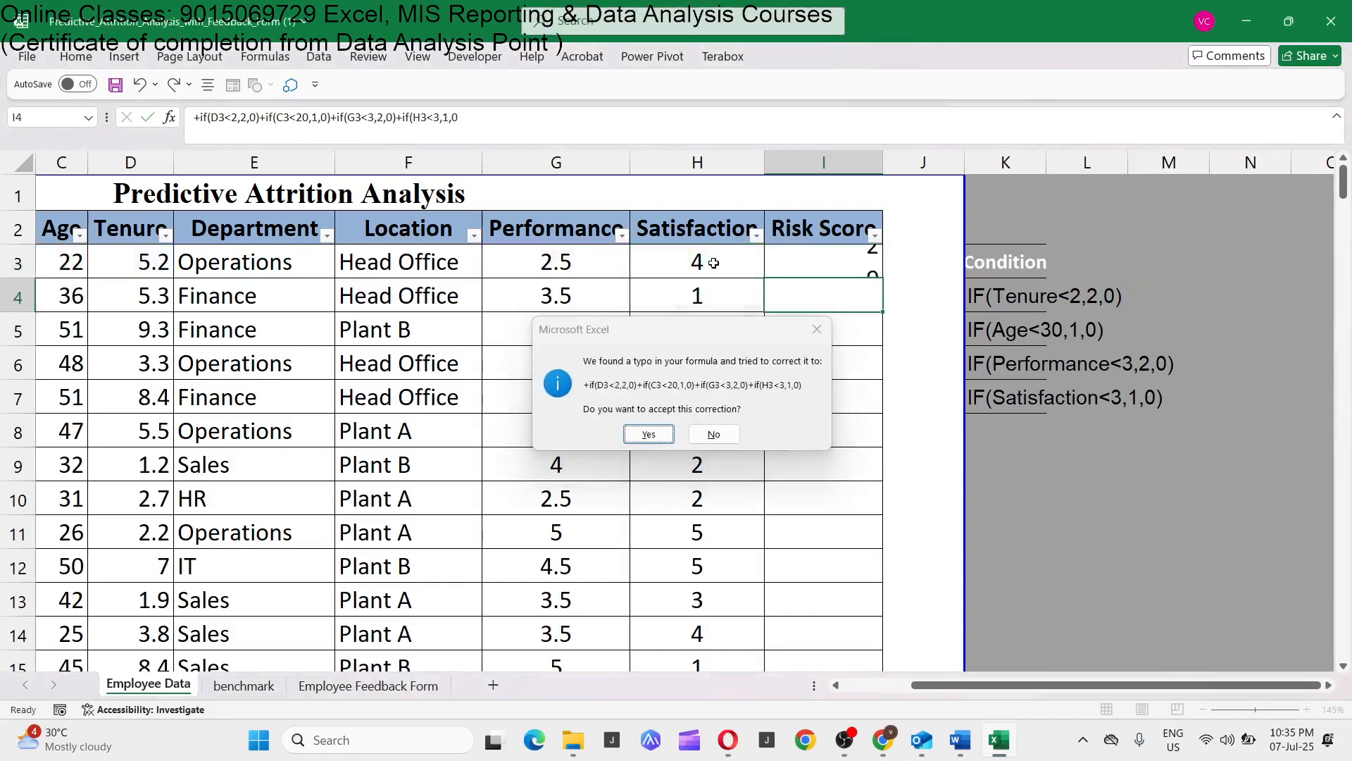
pyautogui.press('Return')
# Step: Copy the Risk Score formula from I3 down the column to the last employee row, I202
pyautogui.hotkey('ctrl', 'c')
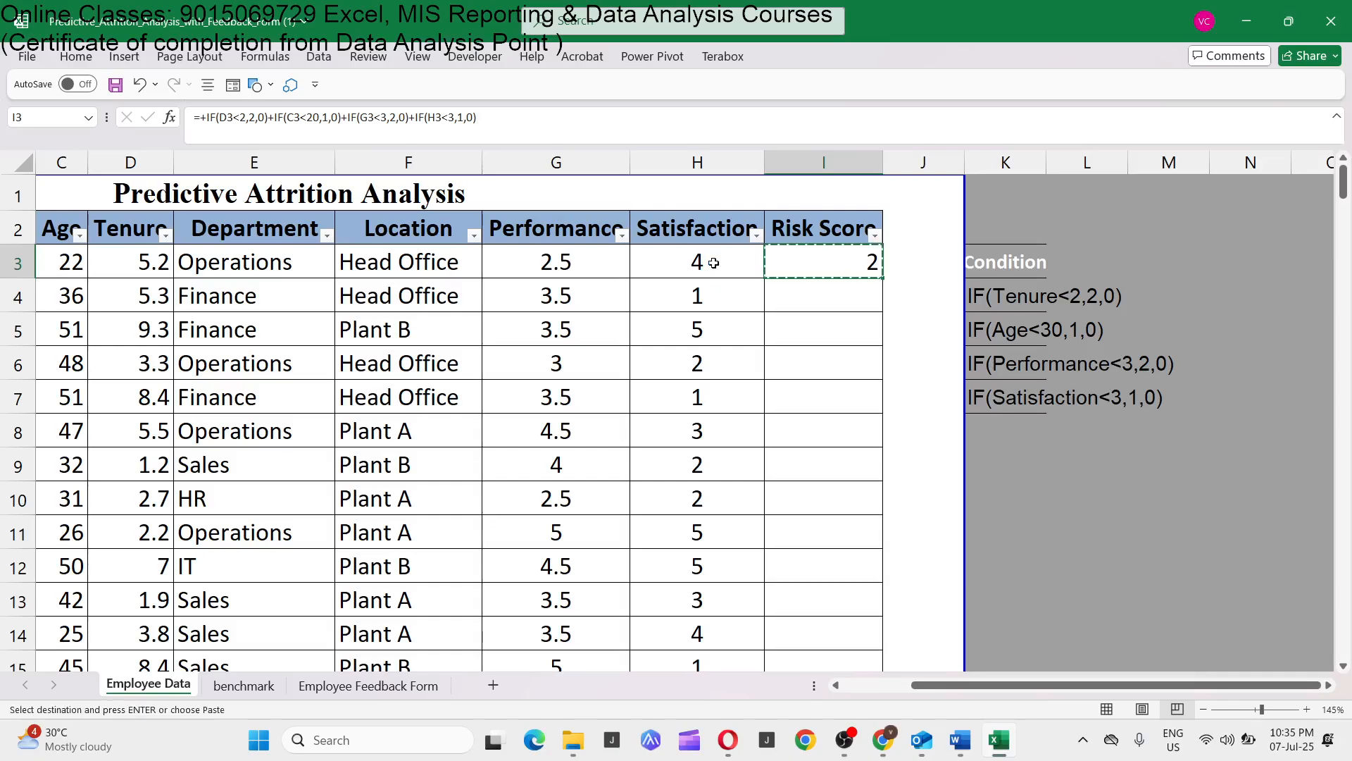
pyautogui.press('Left')
pyautogui.hotkey('ctrl', 'Down')
pyautogui.press('Right')
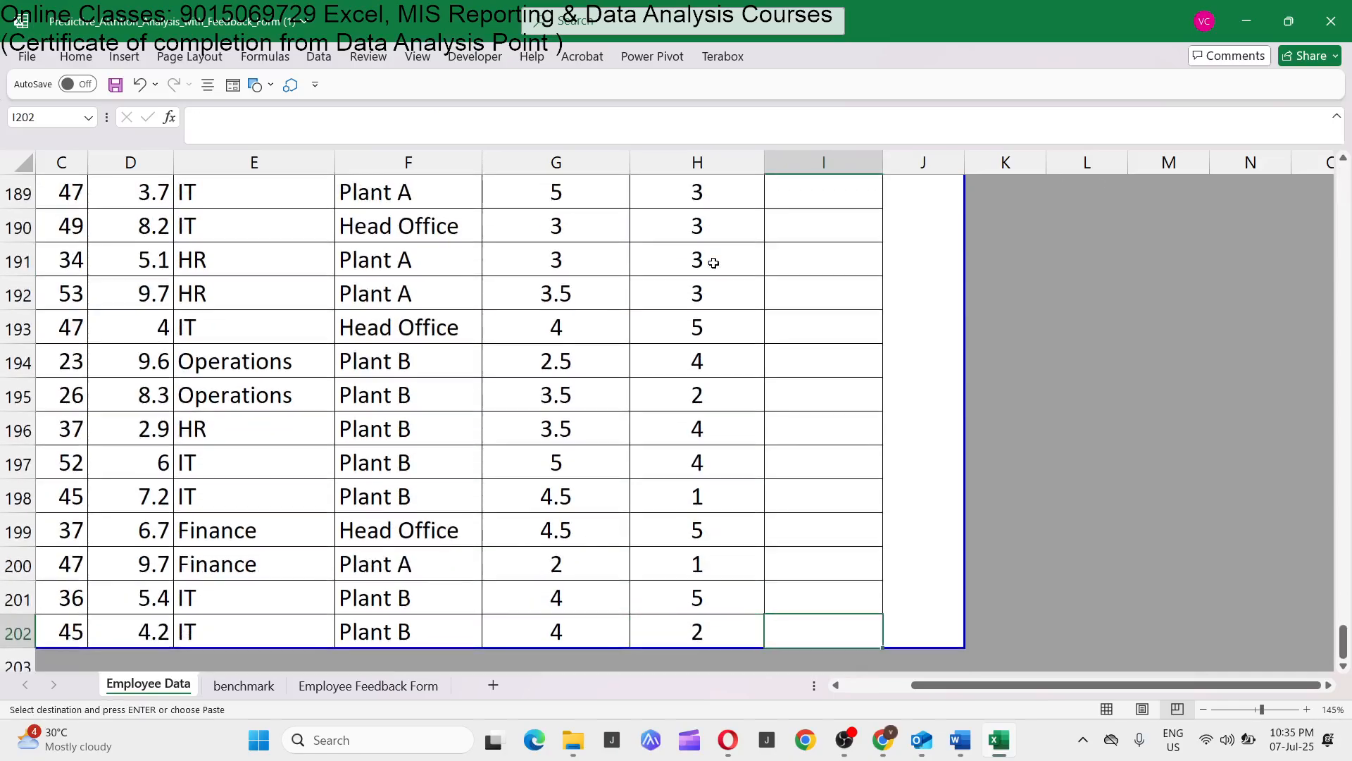
pyautogui.hotkey('ctrl', 'shift', 'Up')
pyautogui.hotkey('ctrl', 'v')
pyautogui.hotkey('ctrl', 'Up')
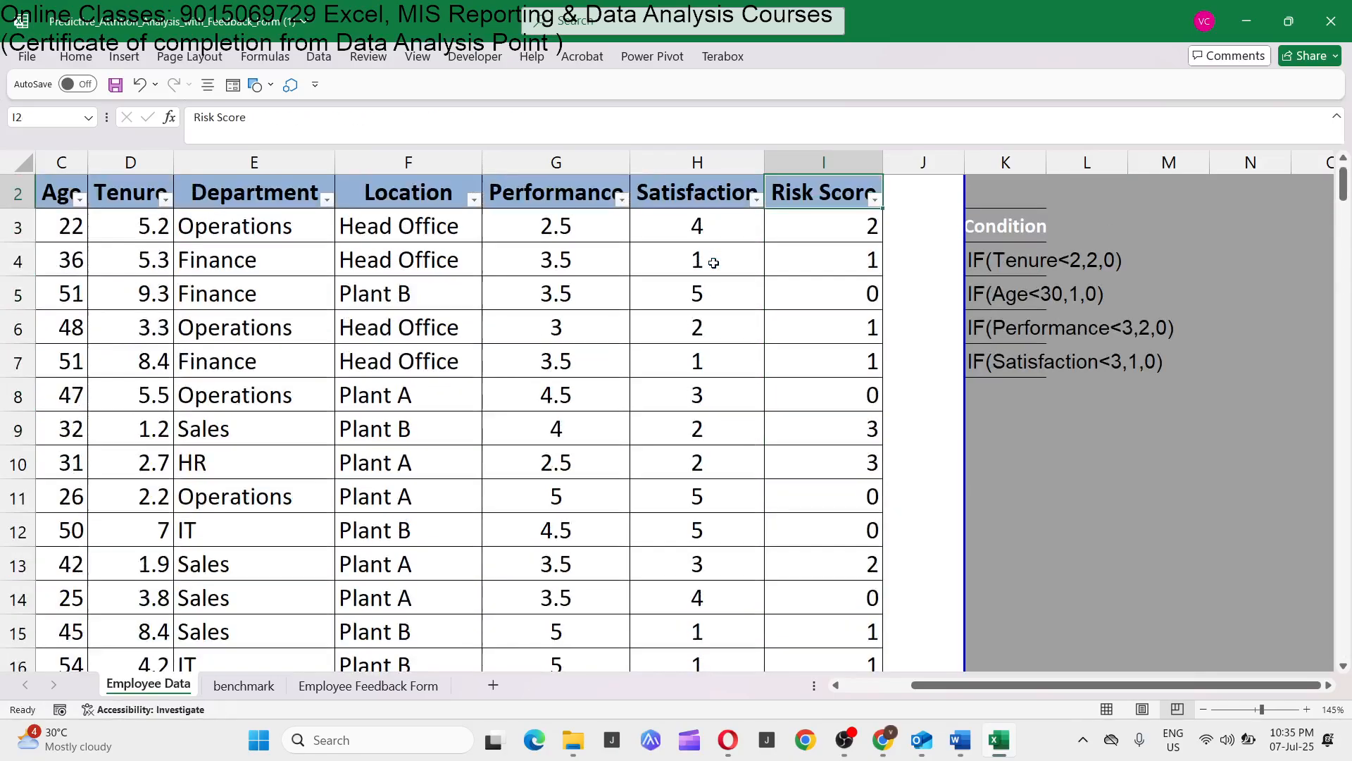
# Step: Review the first employee's row across to its Risk Score and examine which distinct scores the Risk Score filter lists
pyautogui.press('Down')
pyautogui.press('Up')
pyautogui.hotkey('ctrl', 'Left')
pyautogui.press('Down')
pyautogui.press('Right')
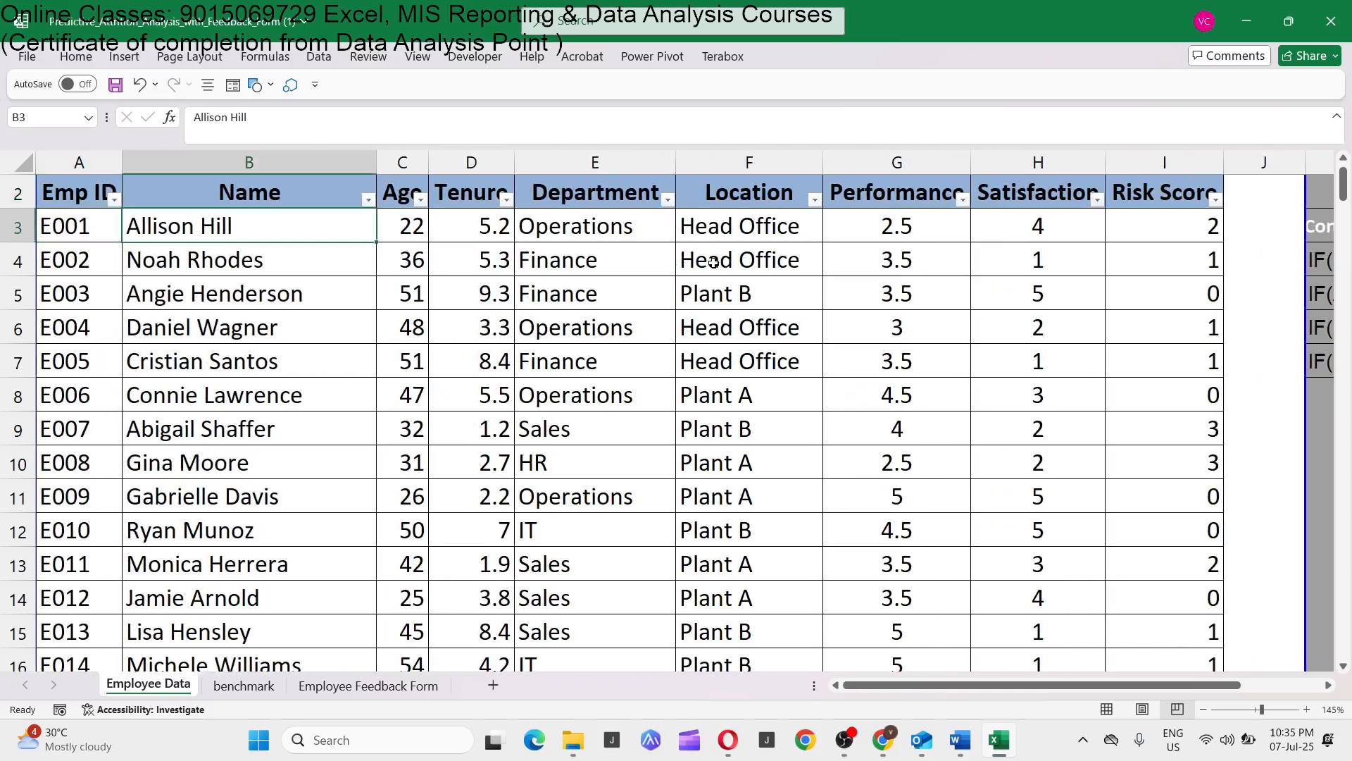
pyautogui.press('Right')
pyautogui.hotkey('ctrl', 'Right')
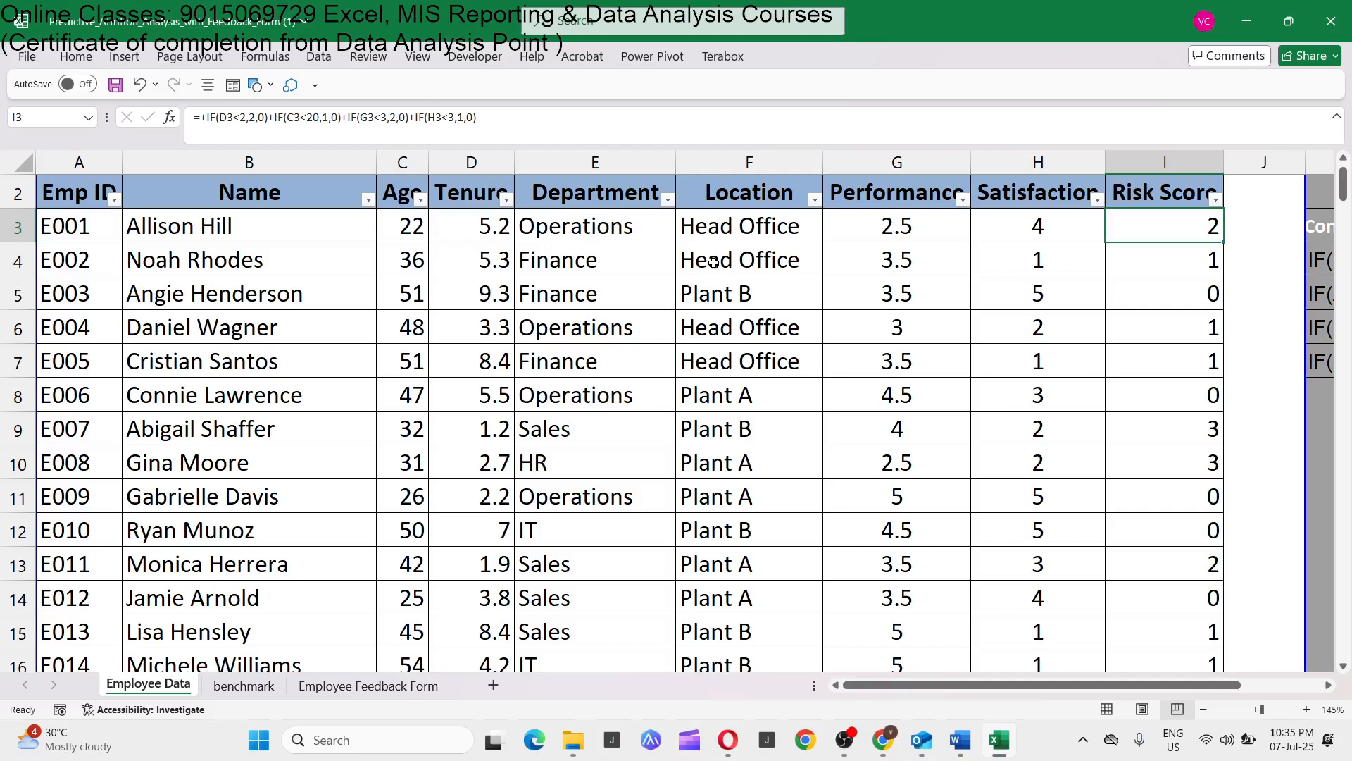
pyautogui.click(1216, 200)
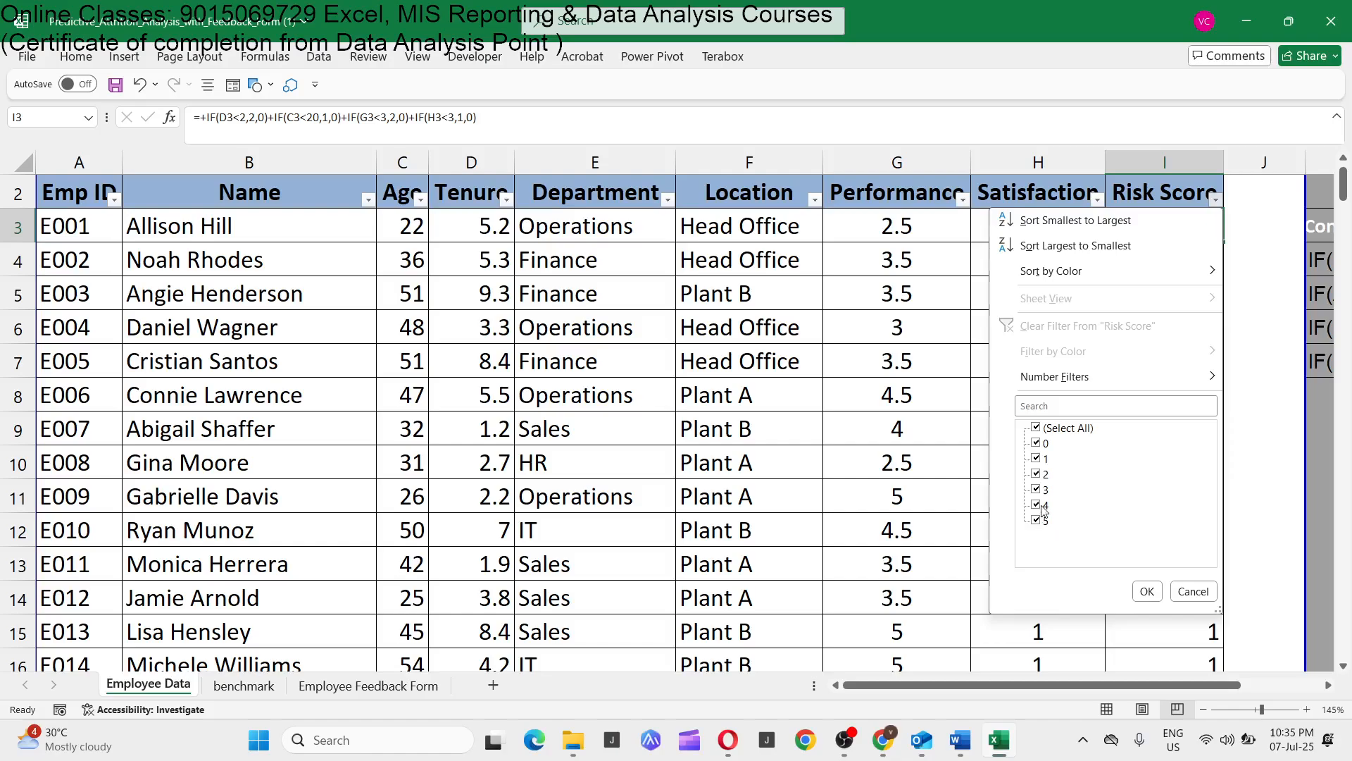
pyautogui.click(1242, 462)
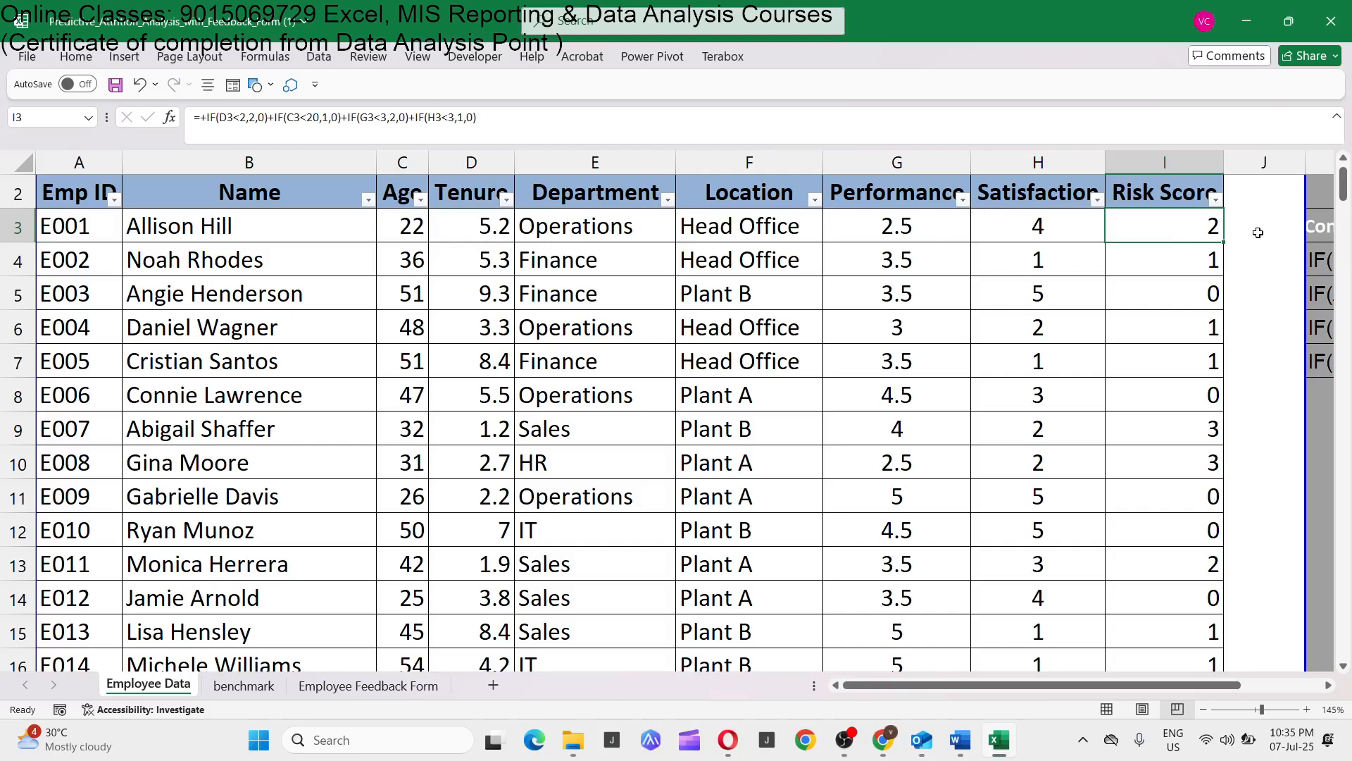
# Step: Filter the Risk Score column to show only employees with a score of 0
pyautogui.click(1216, 202)
pyautogui.click(1047, 429)
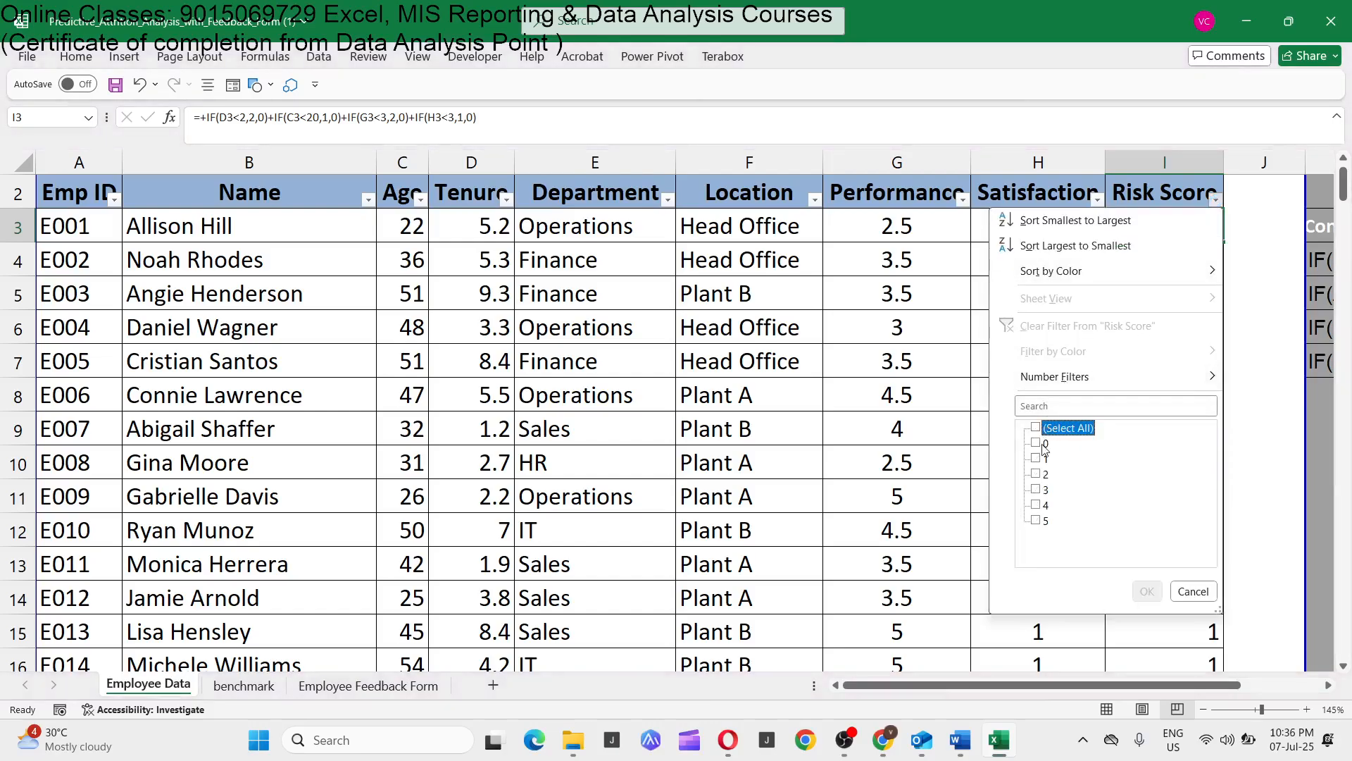
pyautogui.click(1044, 445)
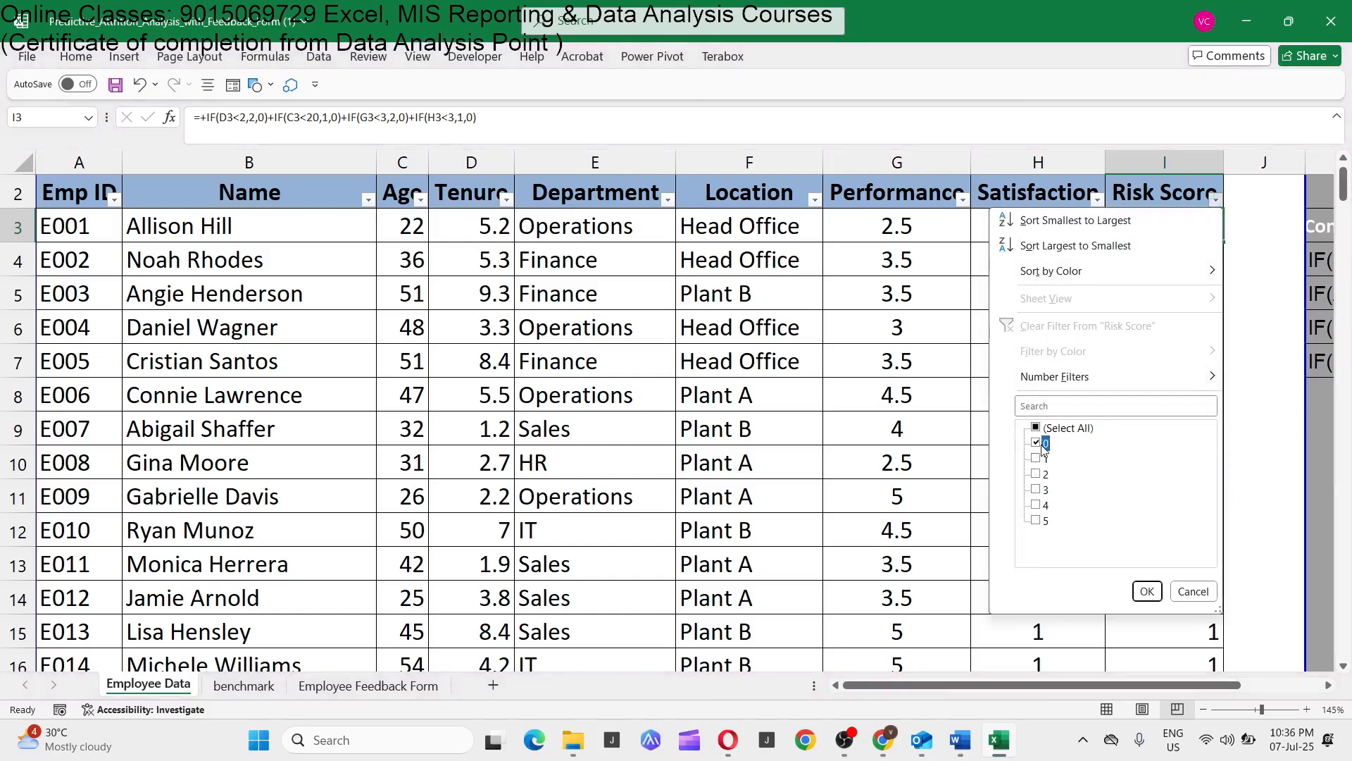
pyautogui.click(1148, 591)
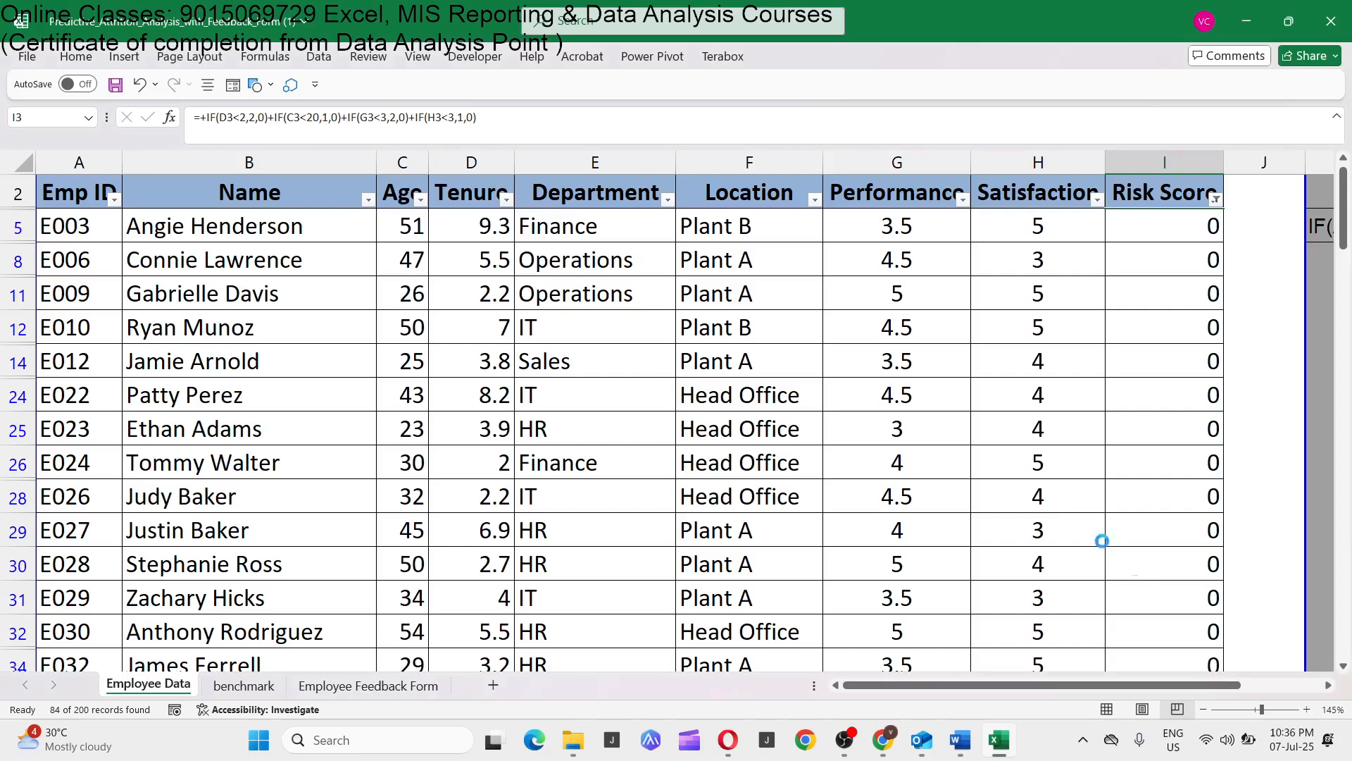
# Step: Check the age, tenure, performance and satisfaction values of the first employee with a Risk Score of 0
pyautogui.click(926, 233)
pyautogui.click(398, 236)
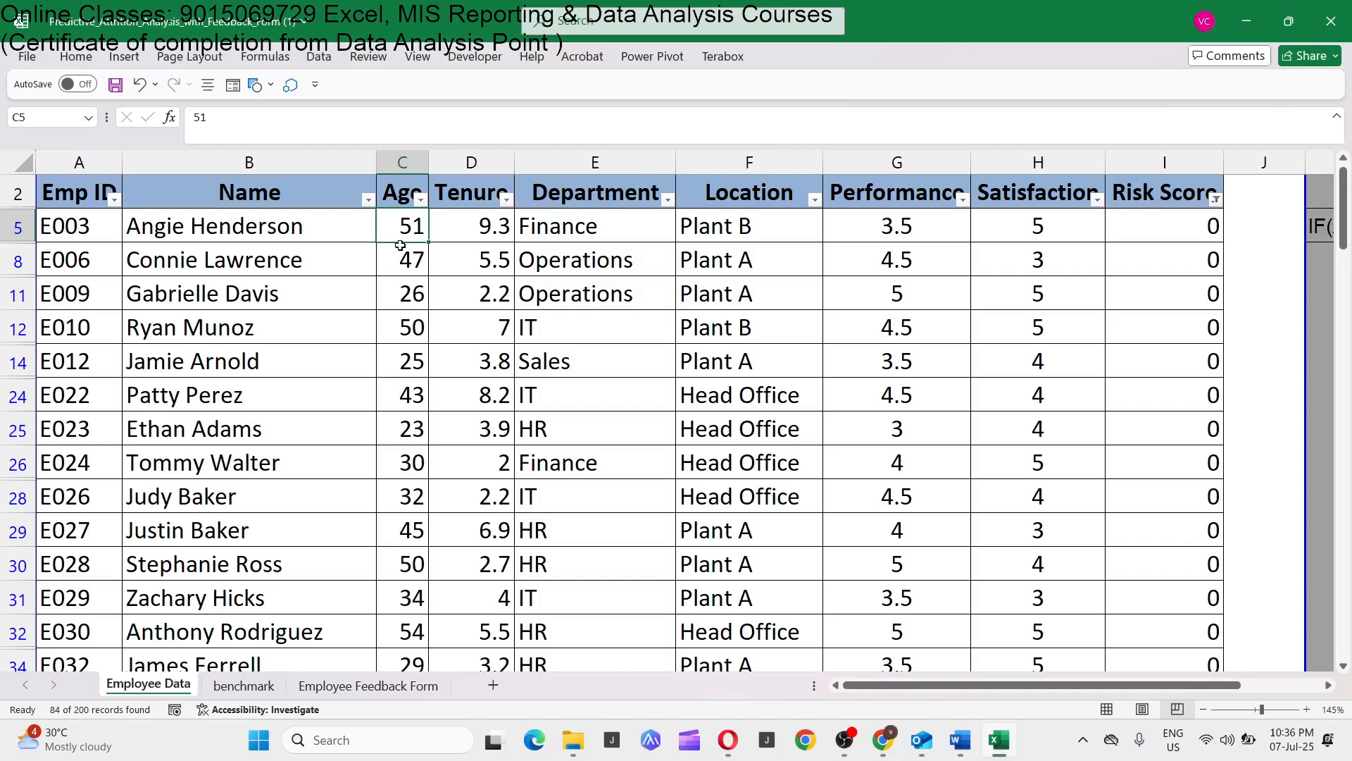
pyautogui.click(439, 228)
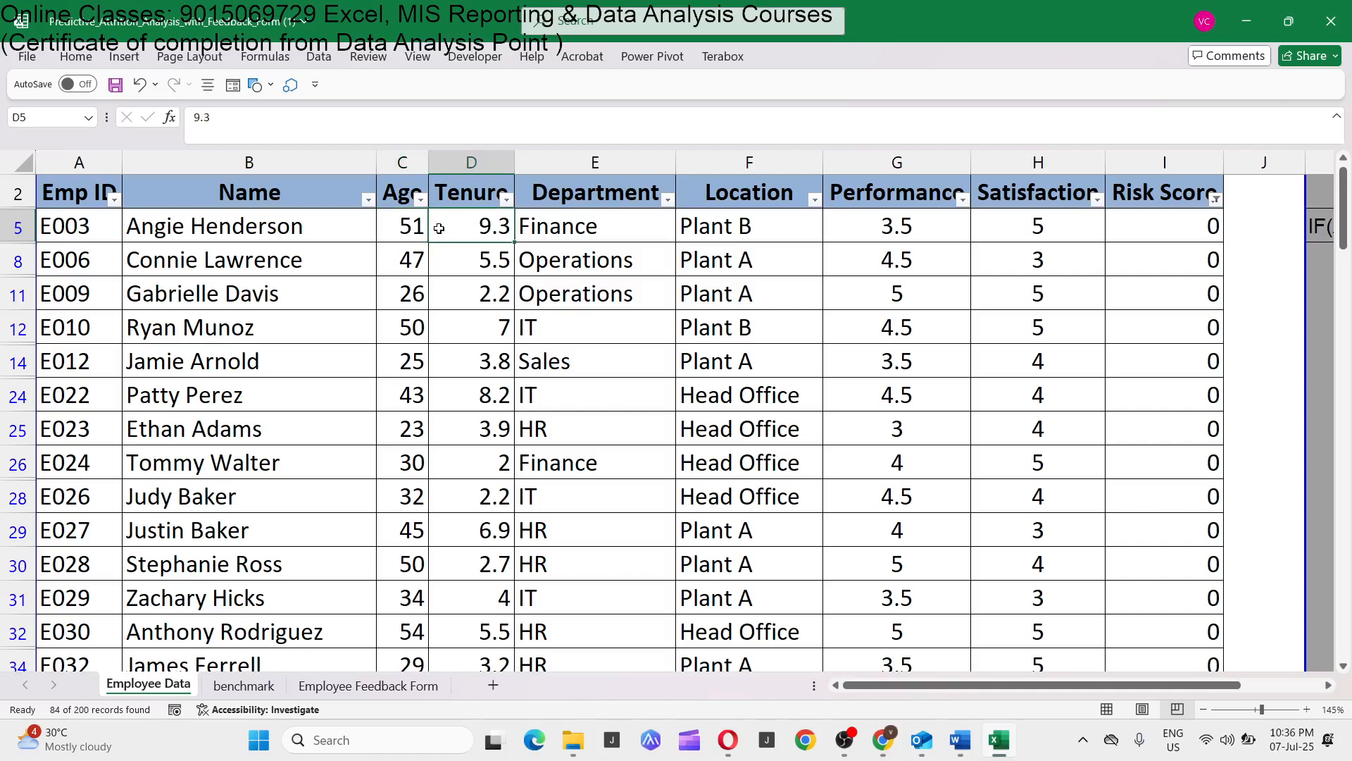
pyautogui.press('Right')
pyautogui.press('Right')
pyautogui.press('Right')
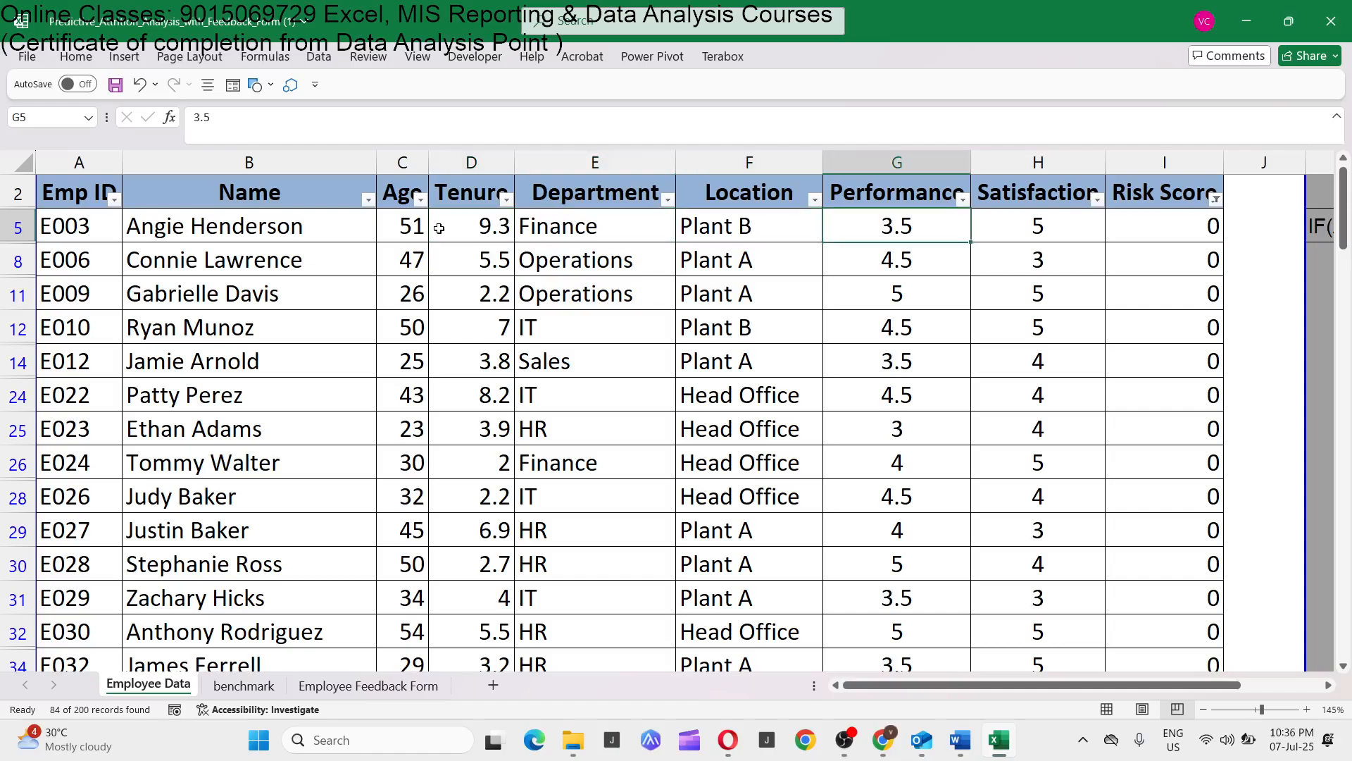
pyautogui.press('Right')
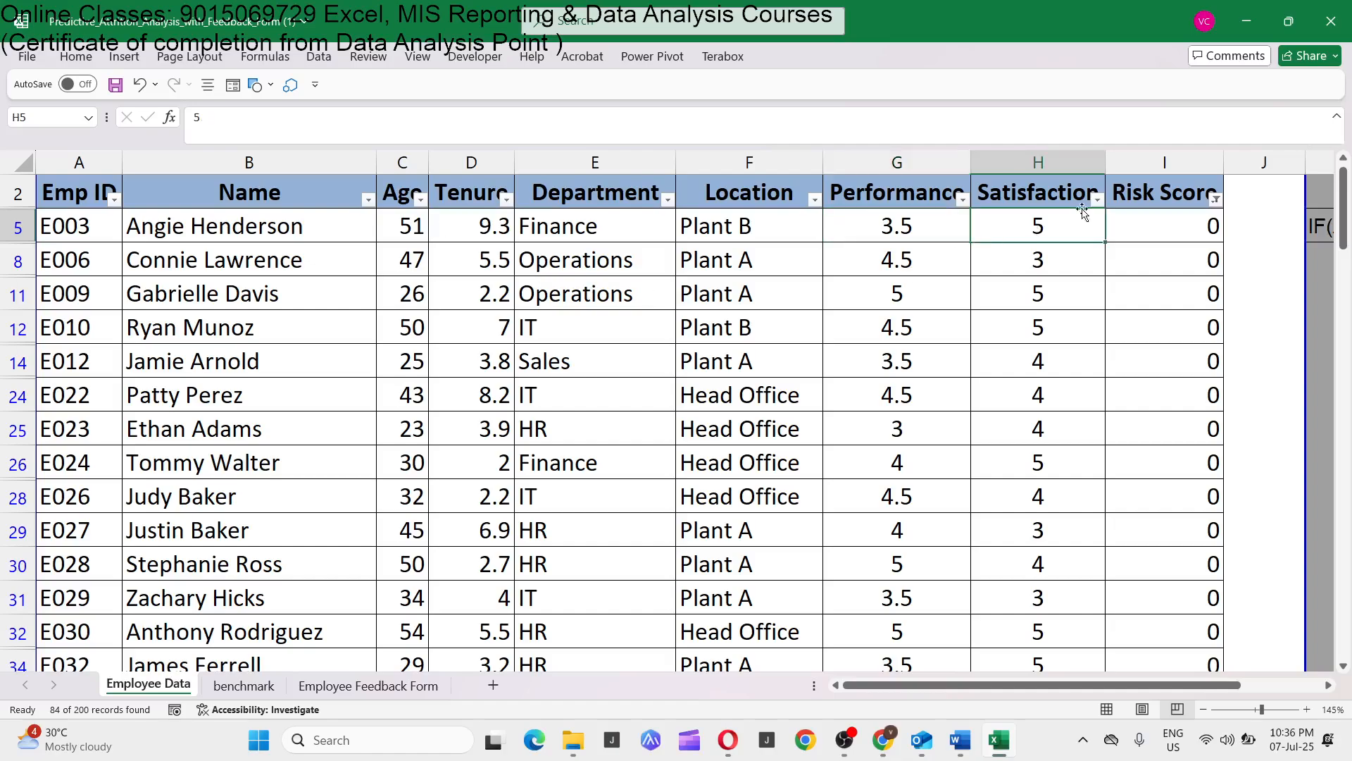
# Step: Change the Risk Score filter to show only employees with a score of 5
pyautogui.click(1216, 200)
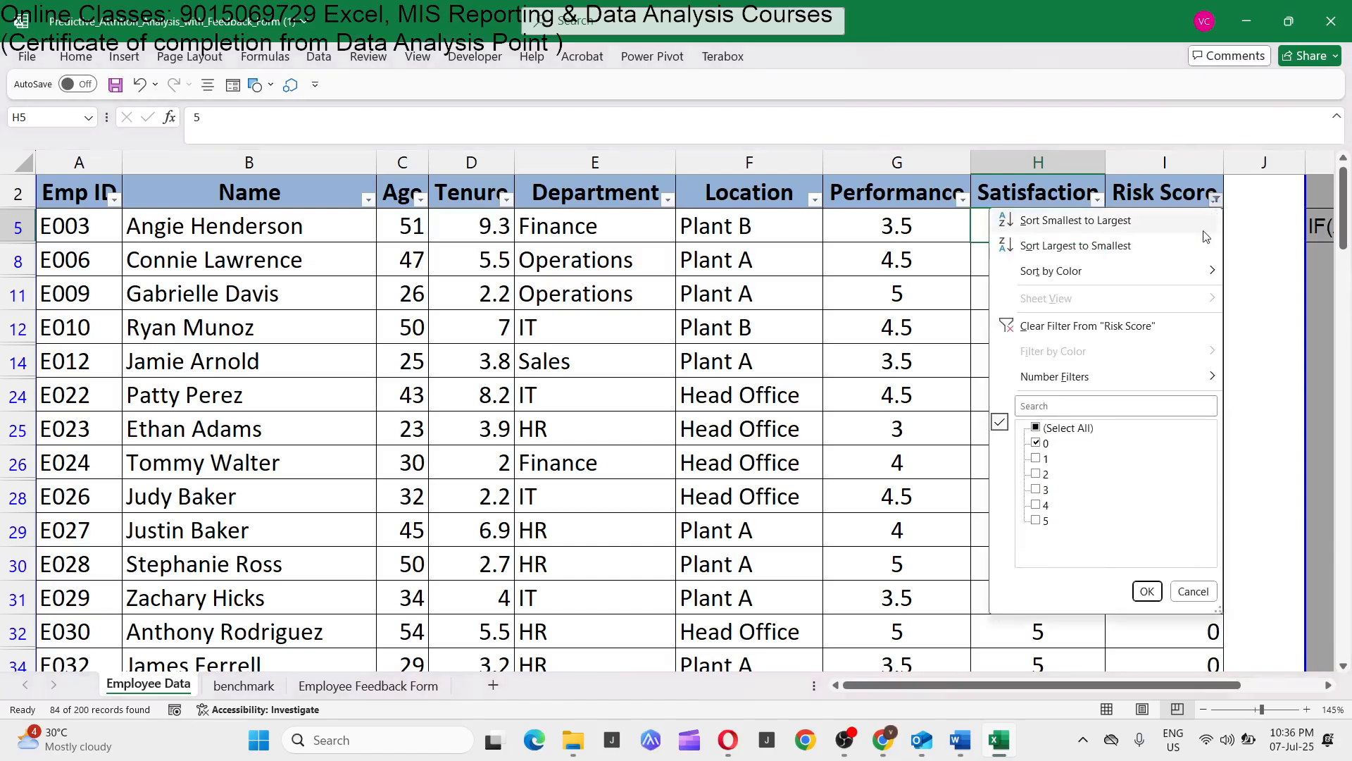
pyautogui.click(1038, 445)
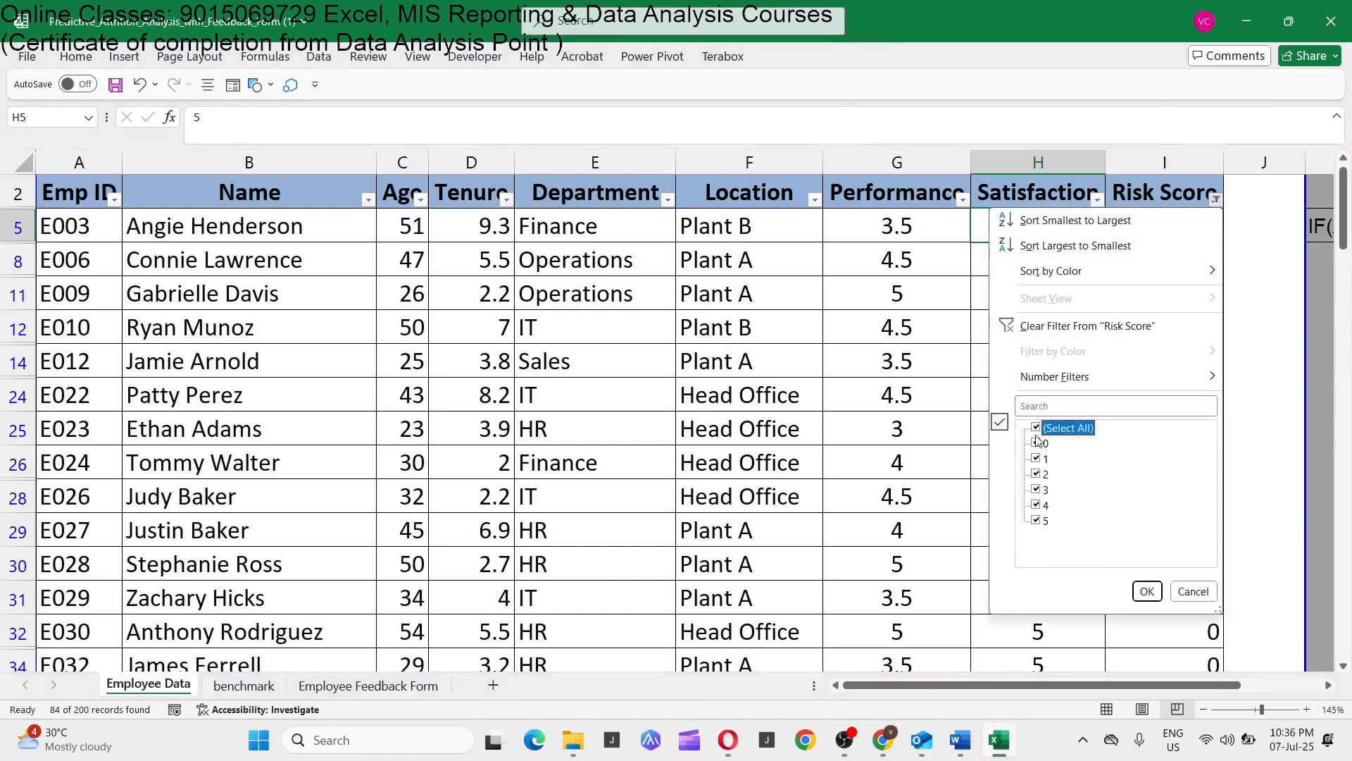
pyautogui.click(1036, 520)
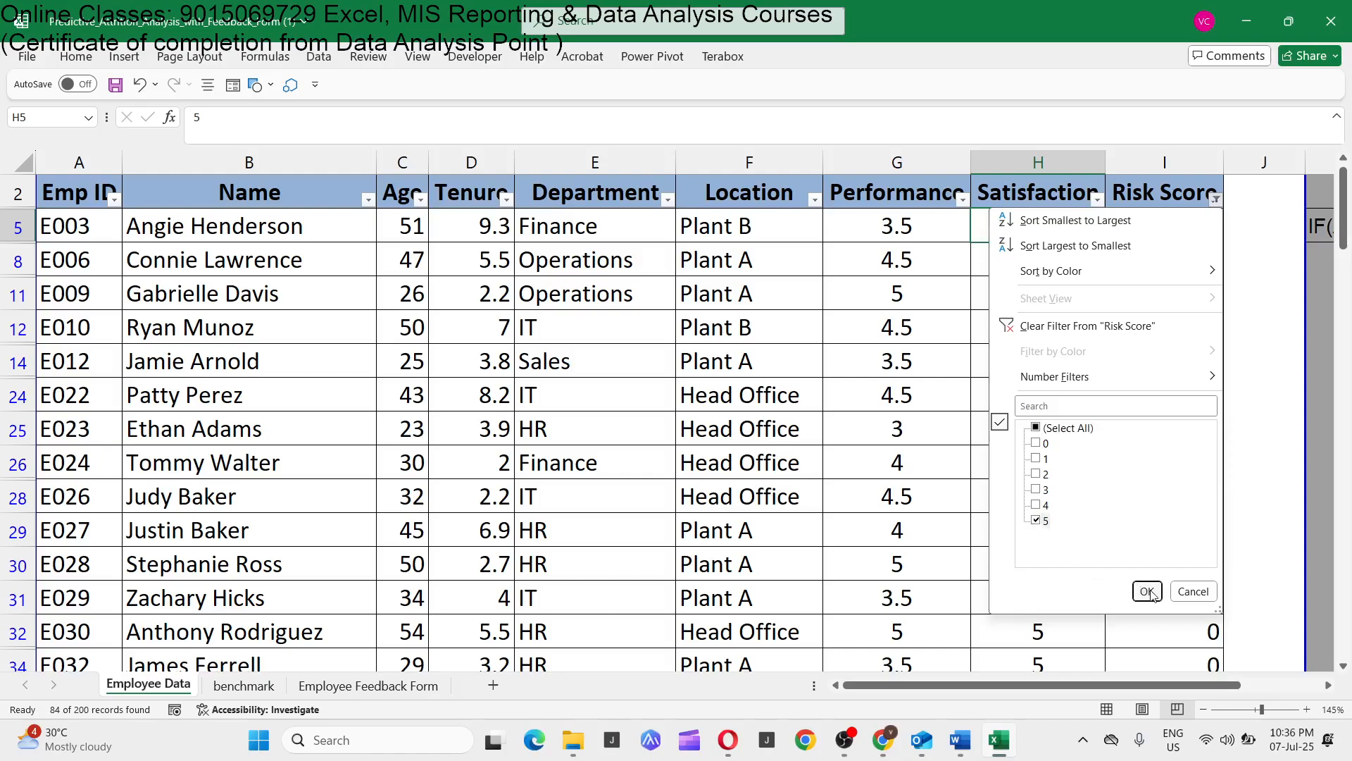
pyautogui.click(1148, 591)
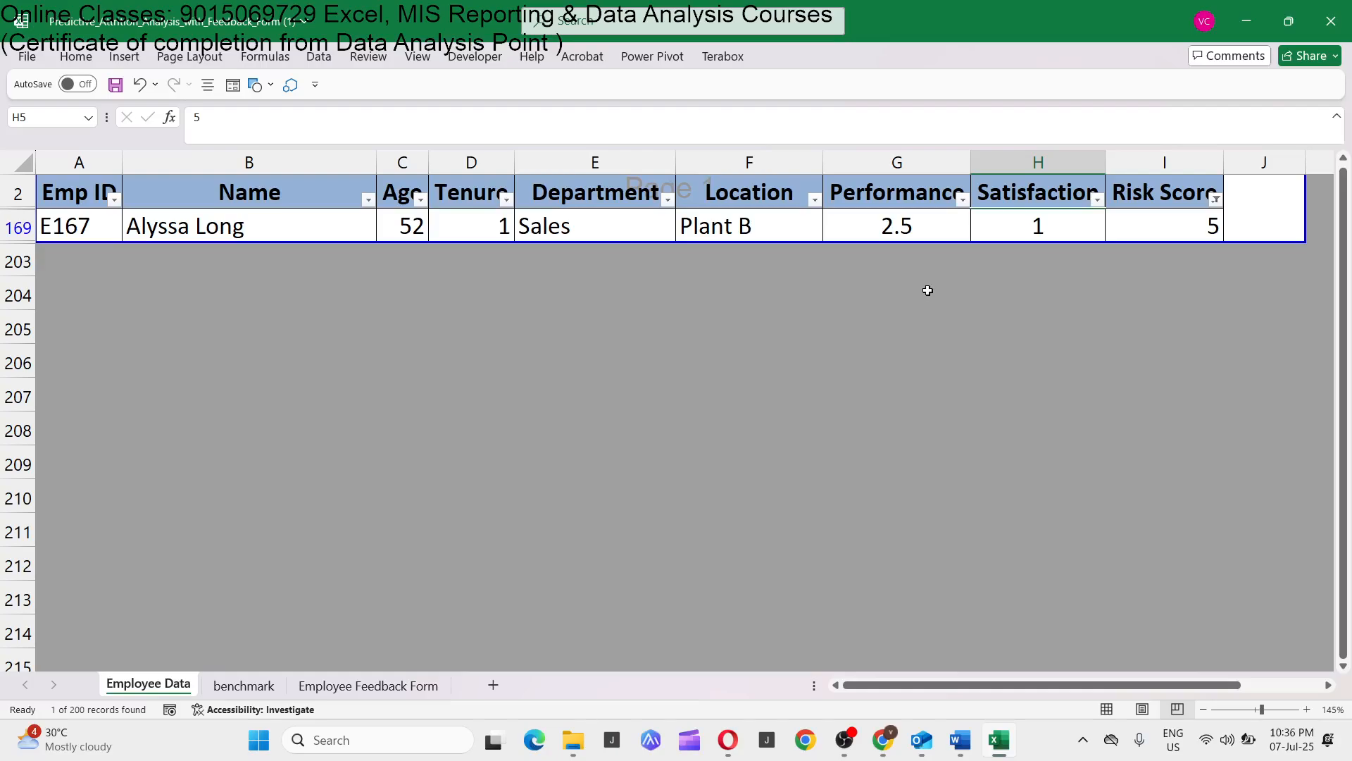
# Step: Check the age, tenure, performance and satisfaction values of the employee with a Risk Score of 5
pyautogui.click(417, 227)
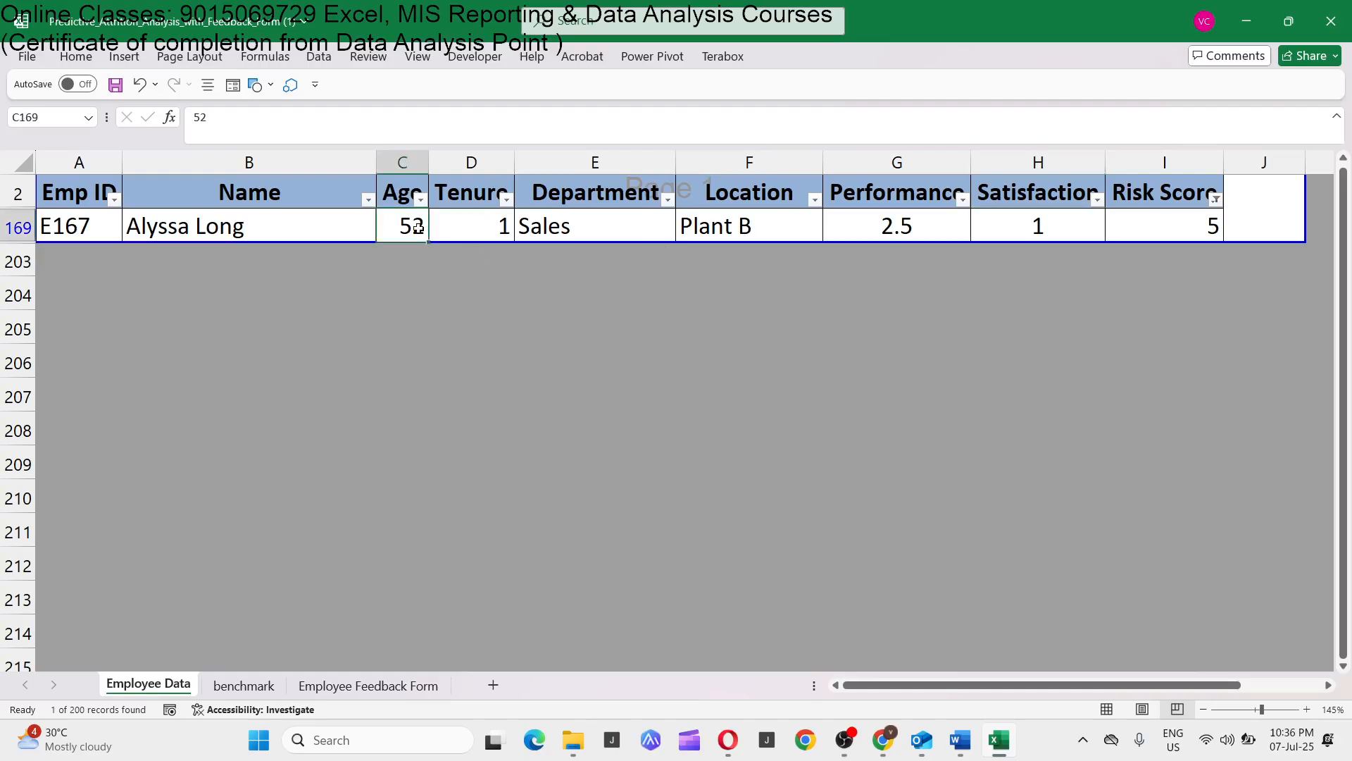
pyautogui.press('Right')
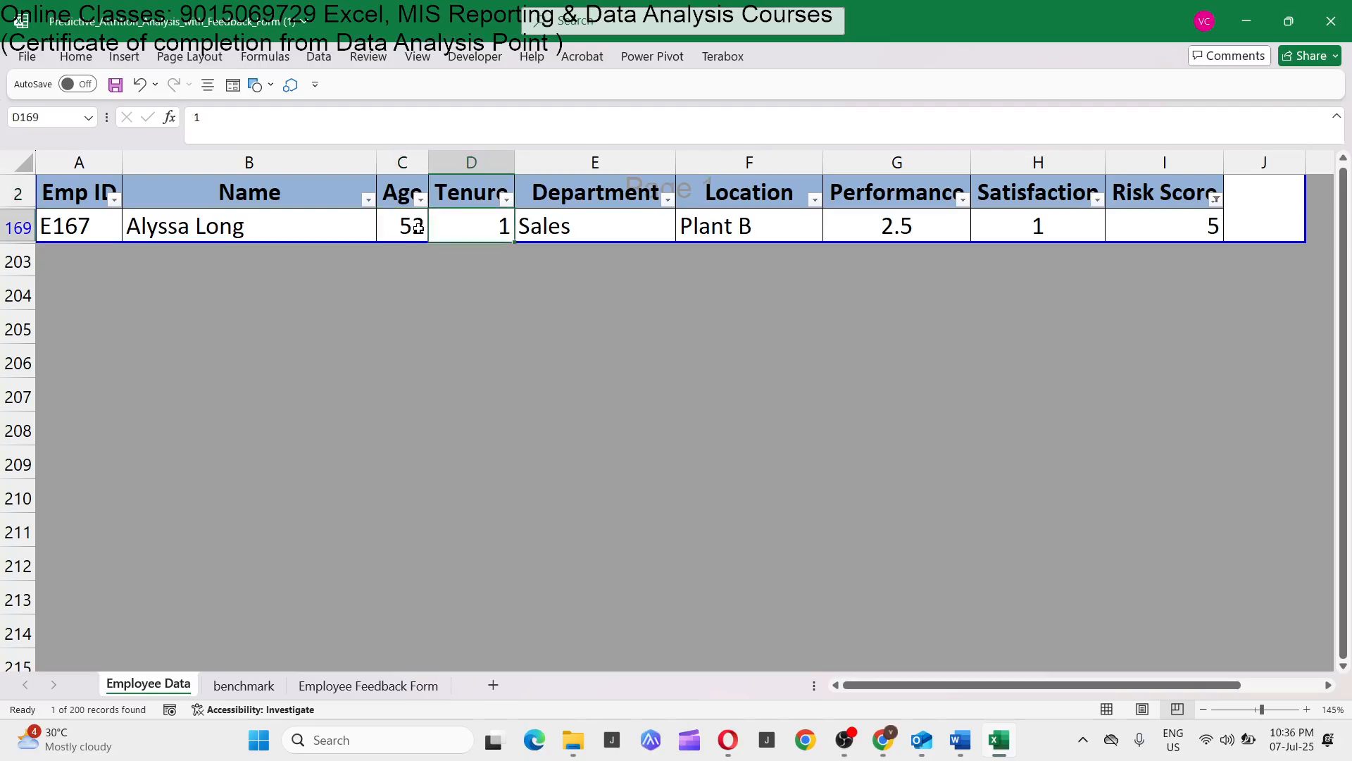
pyautogui.press('Right')
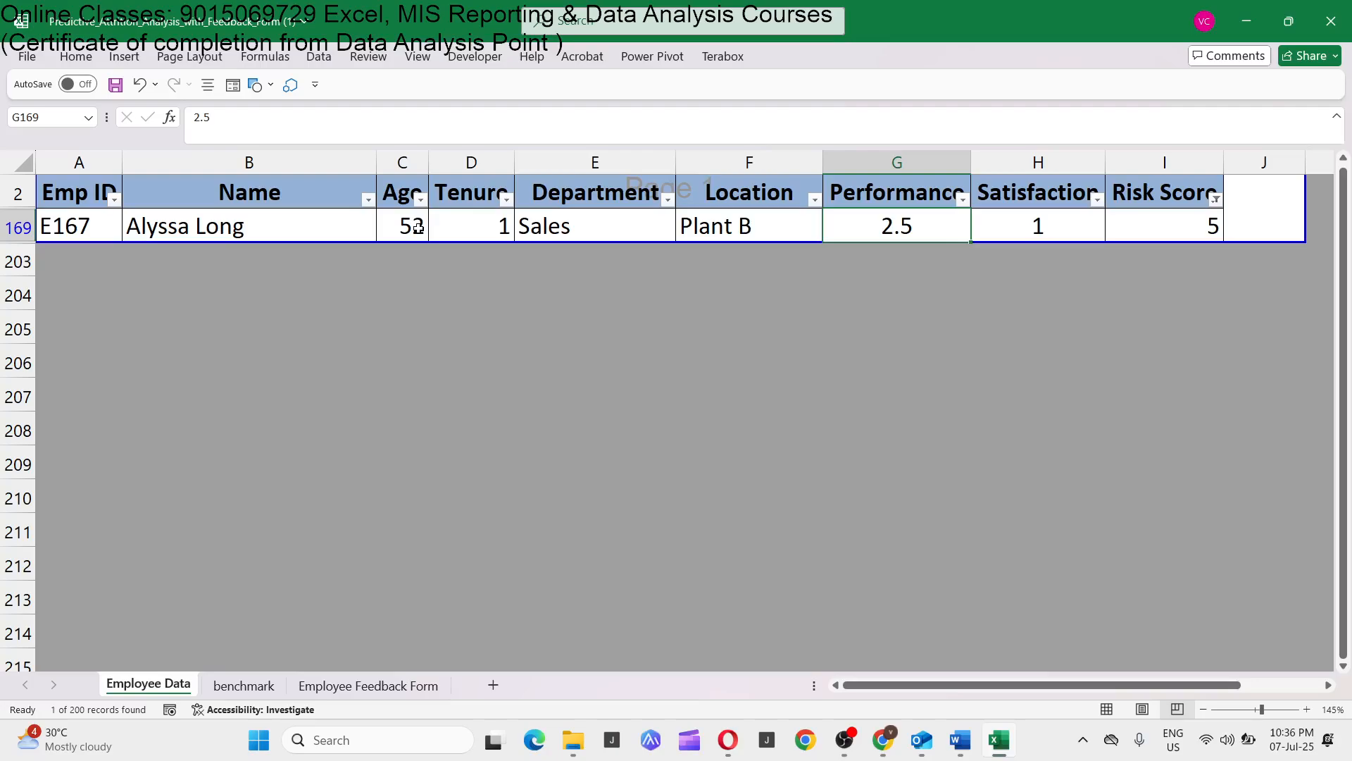
pyautogui.press('Right')
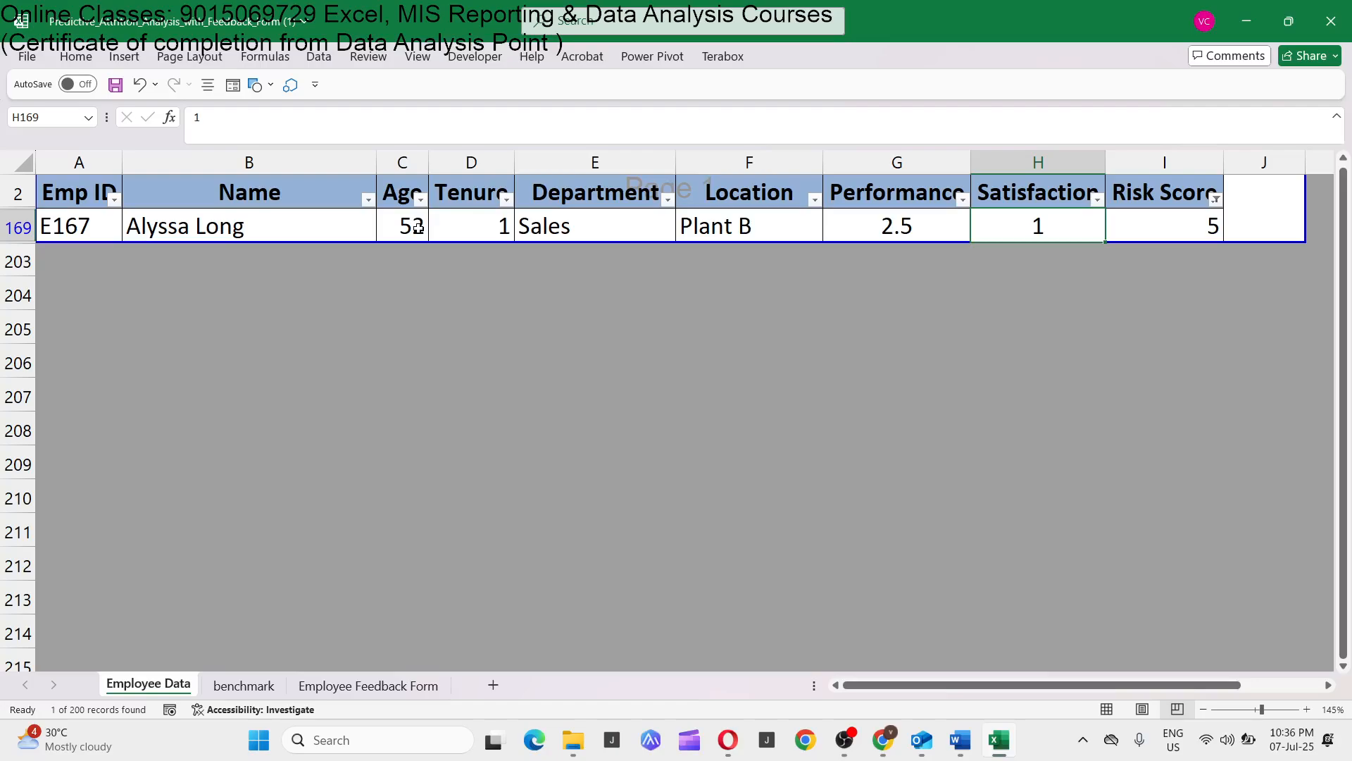
# Step: Clear the Risk Score filter to show all employees and review the scoring conditions listed in K3:K7
pyautogui.hotkey('alt', 'a')
pyautogui.press('c')
pyautogui.press('Right')
pyautogui.press('Right')
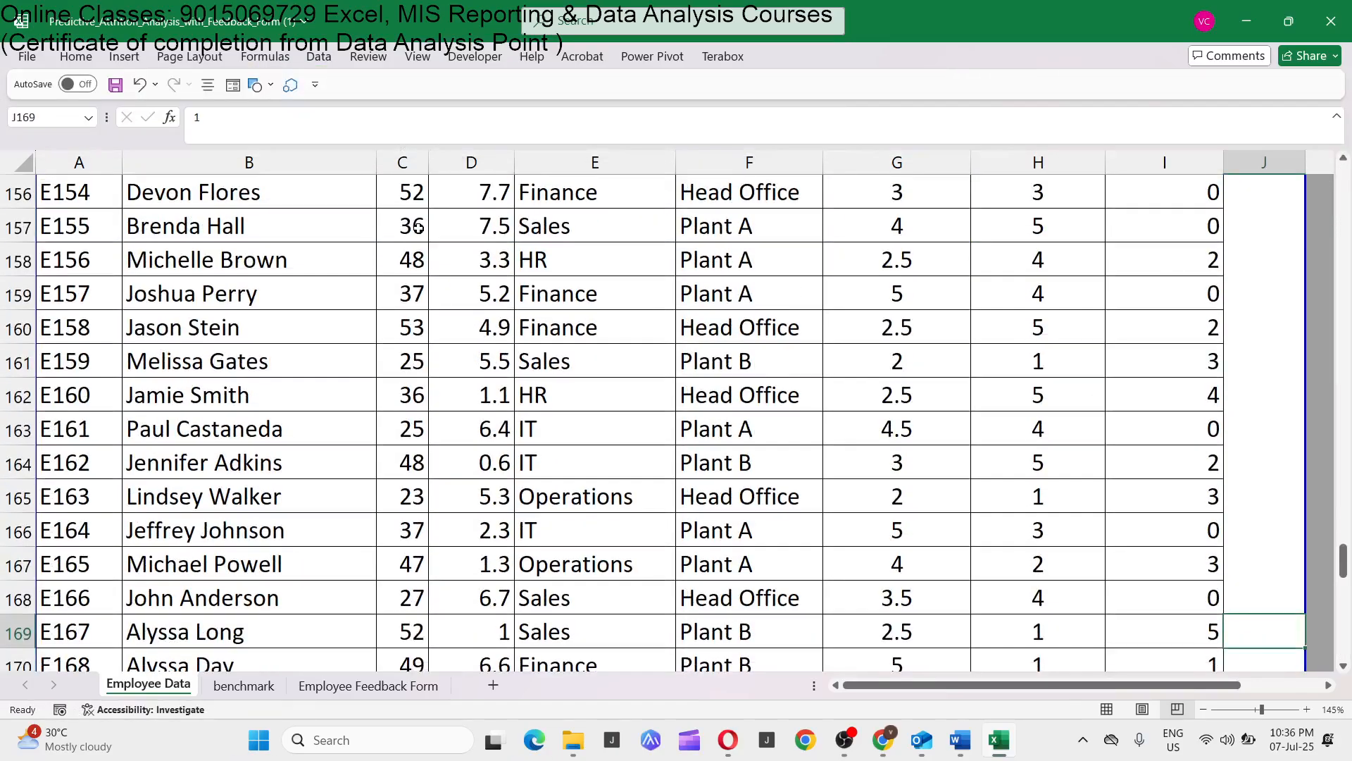
pyautogui.press('Right')
pyautogui.press('Right')
pyautogui.hotkey('ctrl', 'Up')
pyautogui.press('Left')
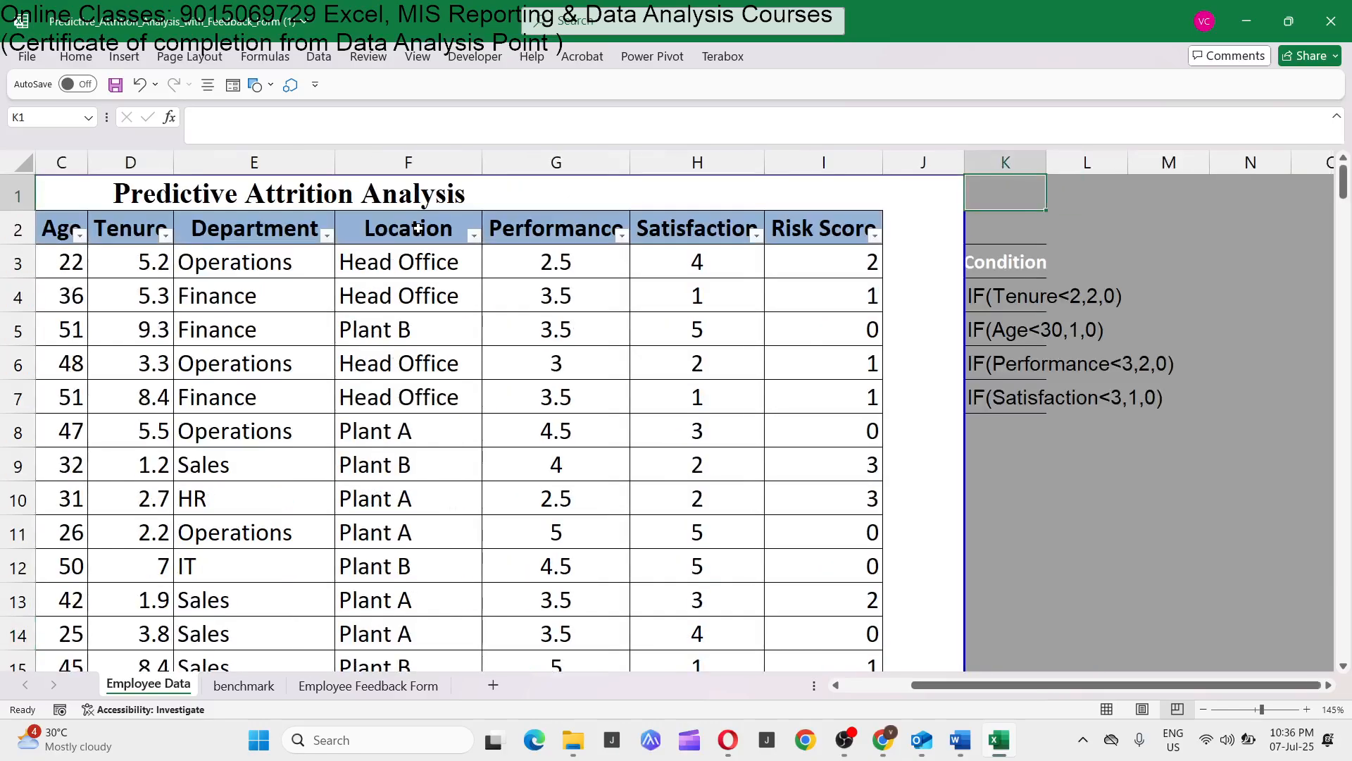
pyautogui.hotkey('ctrl', 'Down')
pyautogui.hotkey('ctrl', 'shift', 'Down')
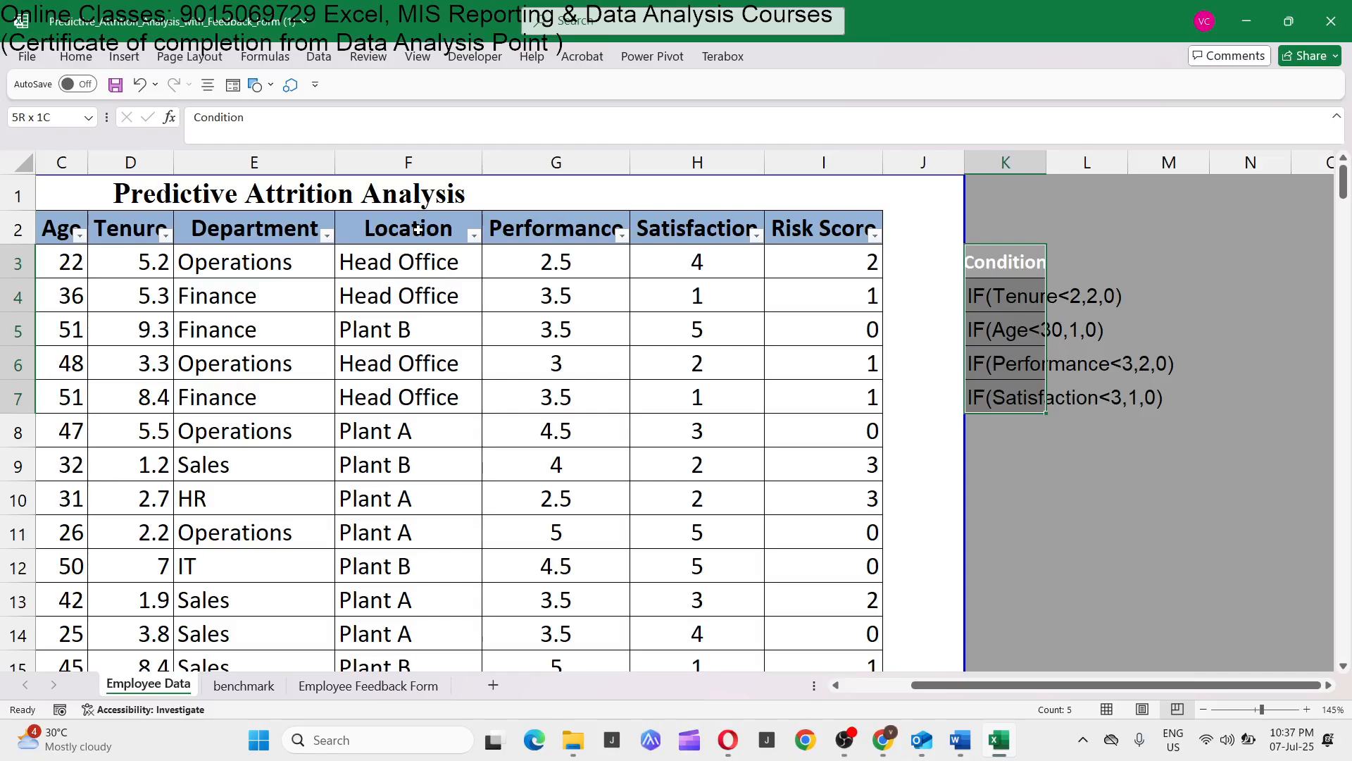
pyautogui.click(723, 282)
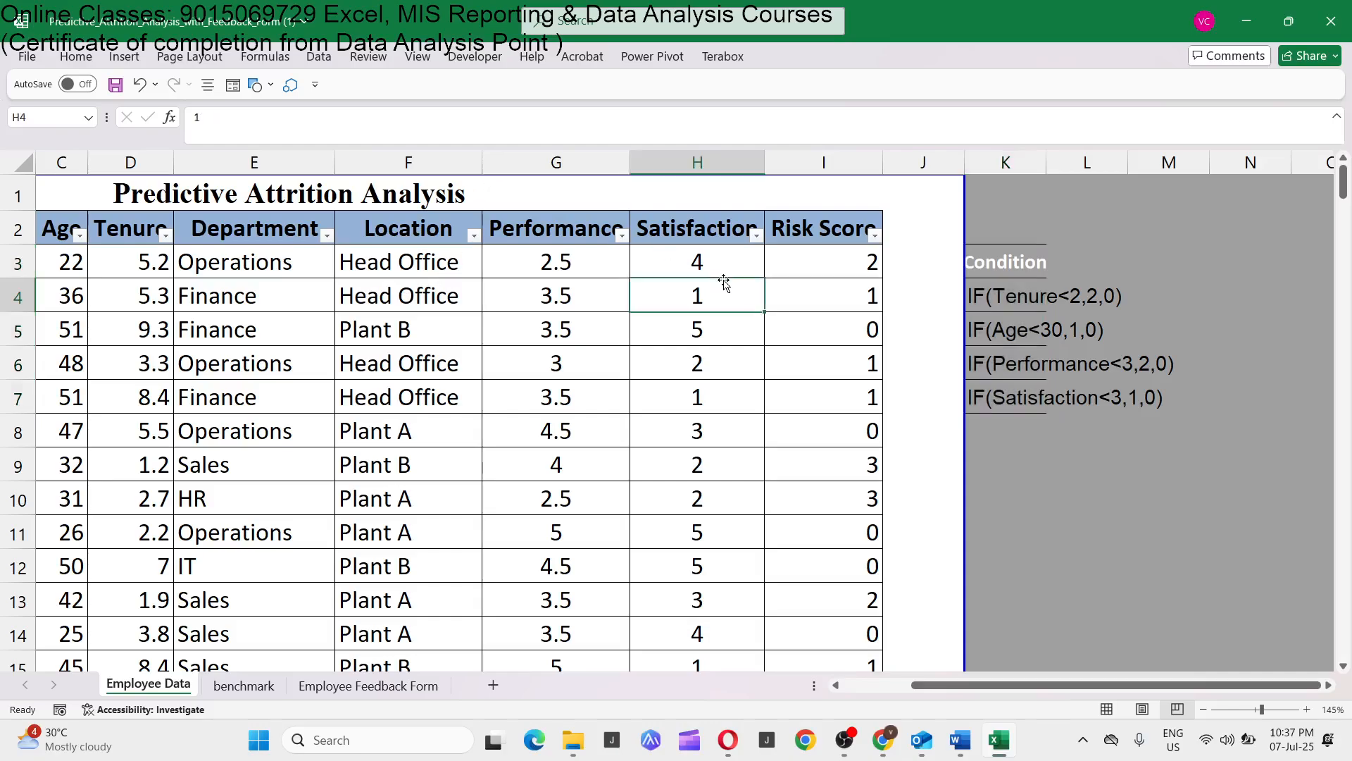
pyautogui.click(844, 739)
pyautogui.click(1110, 552)
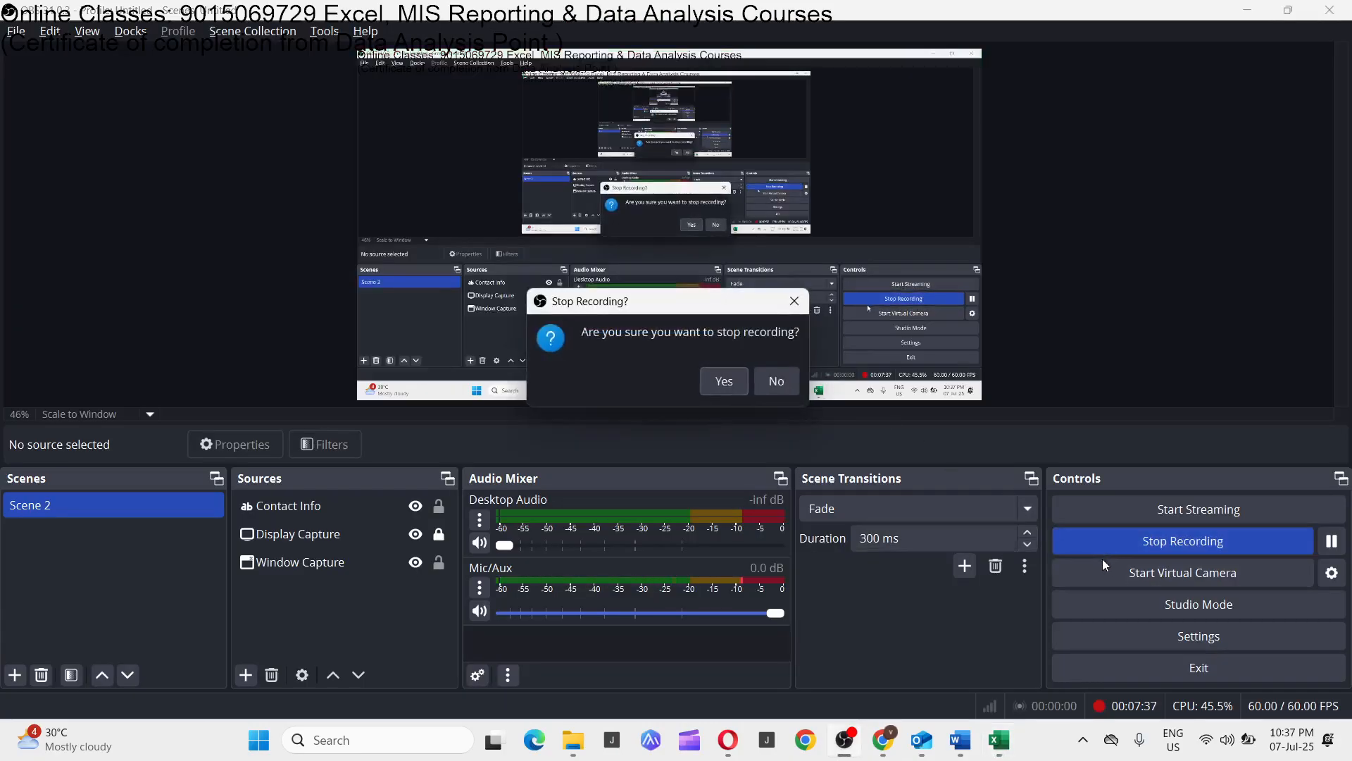